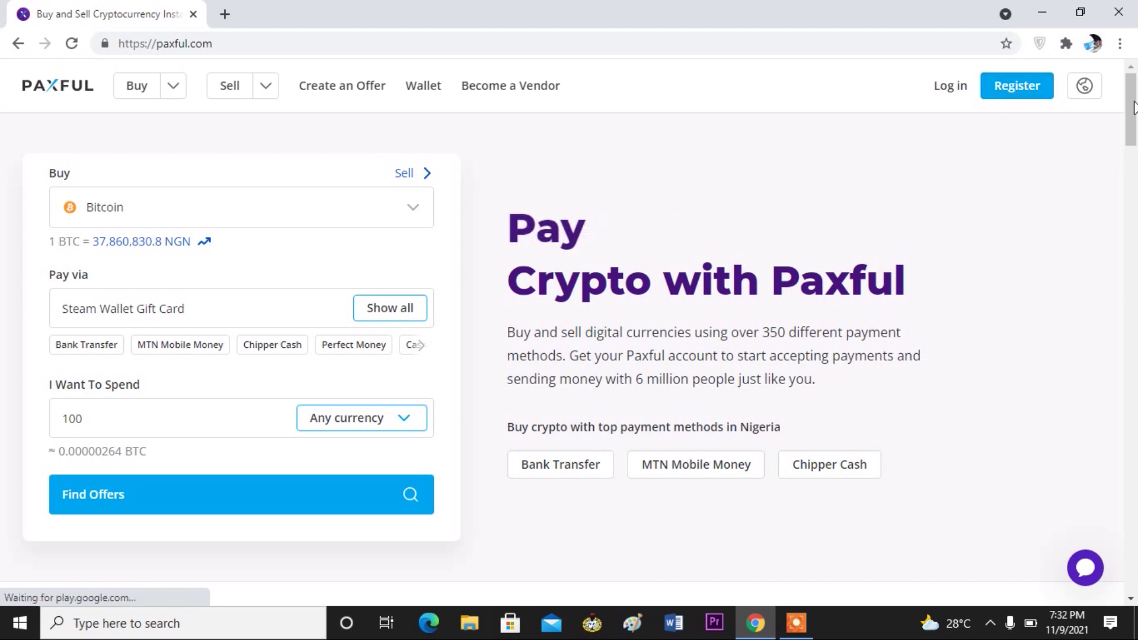
# Open the Register page from the Paxful home page header.
pyautogui.click(1020, 93)
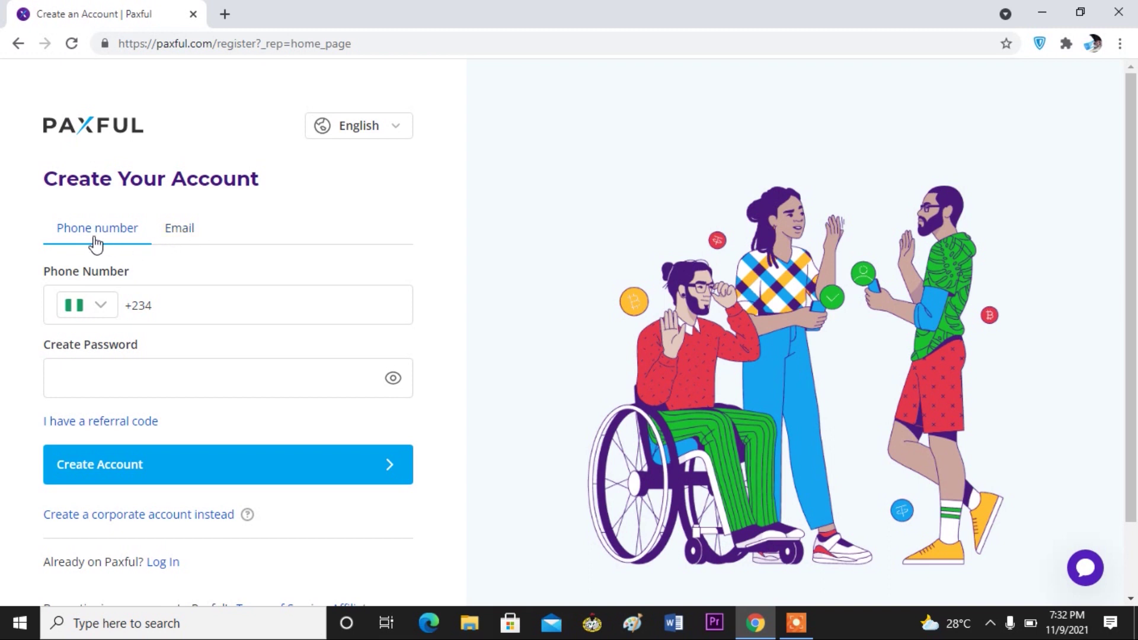
# Open the country dial-code list beside the +234 Nigeria phone field.
pyautogui.click(101, 310)
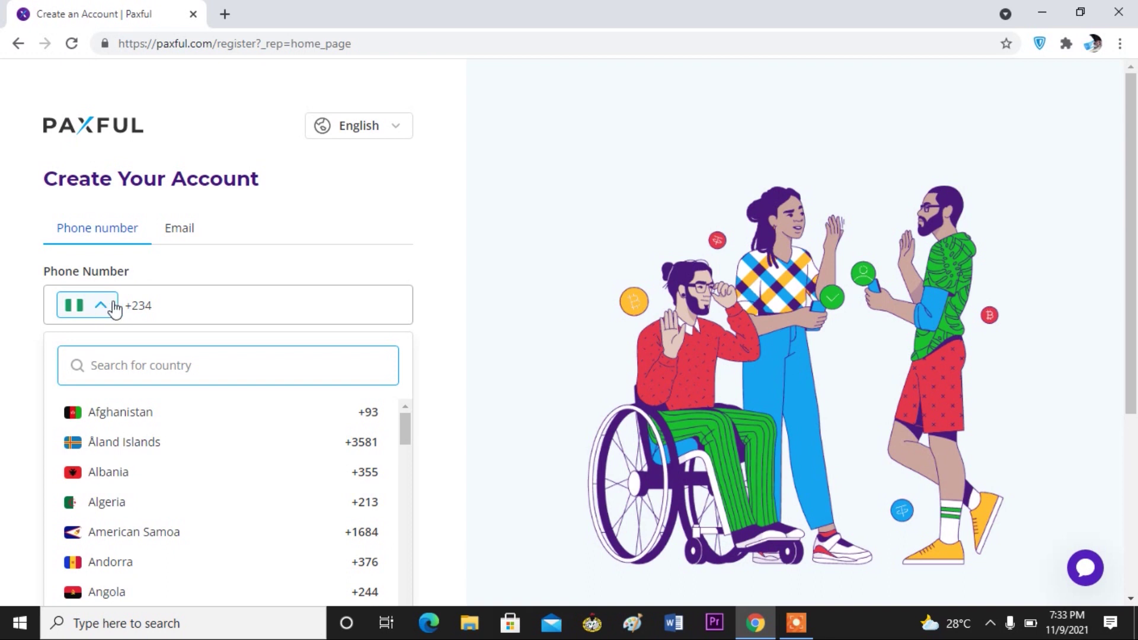
# Enter the Nigerian mobile number after +234 and close the country list.
pyautogui.click(180, 309)
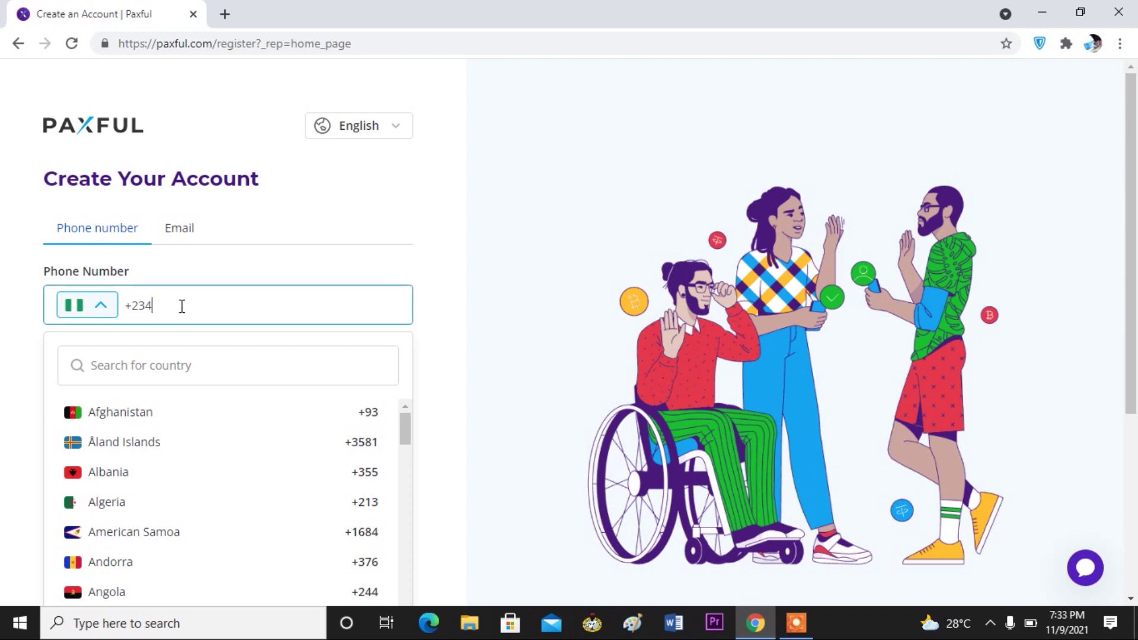
pyautogui.write('we')
pyautogui.press('BackSpace')
pyautogui.click(467, 400)
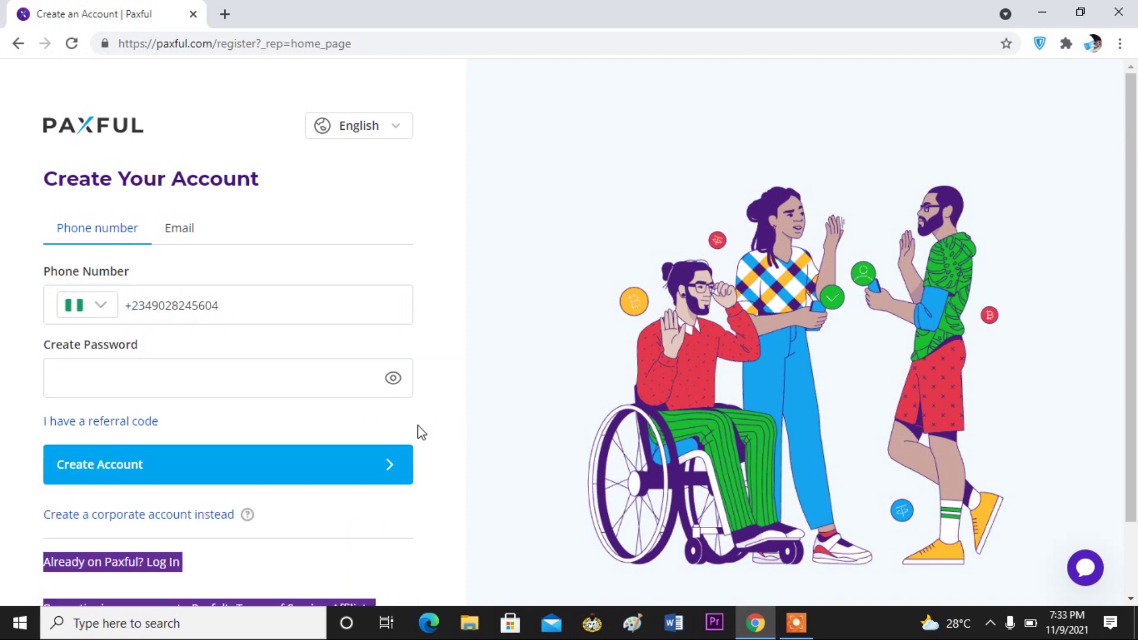
# Enter a strong account password that includes a special character.
pyautogui.click(136, 377)
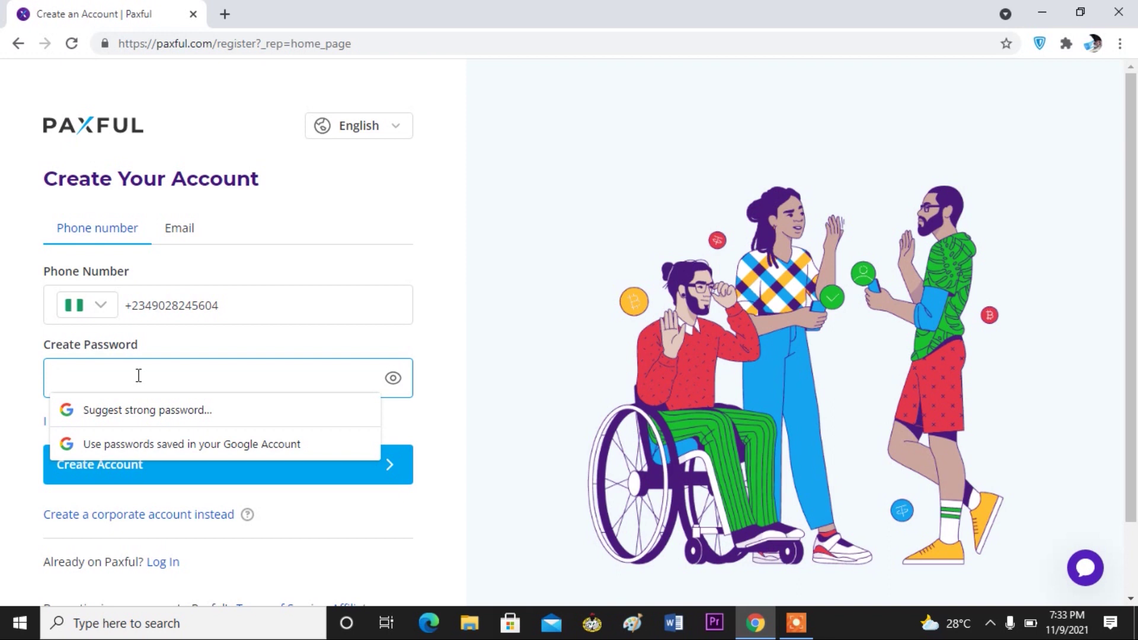
pyautogui.write('•••••••')
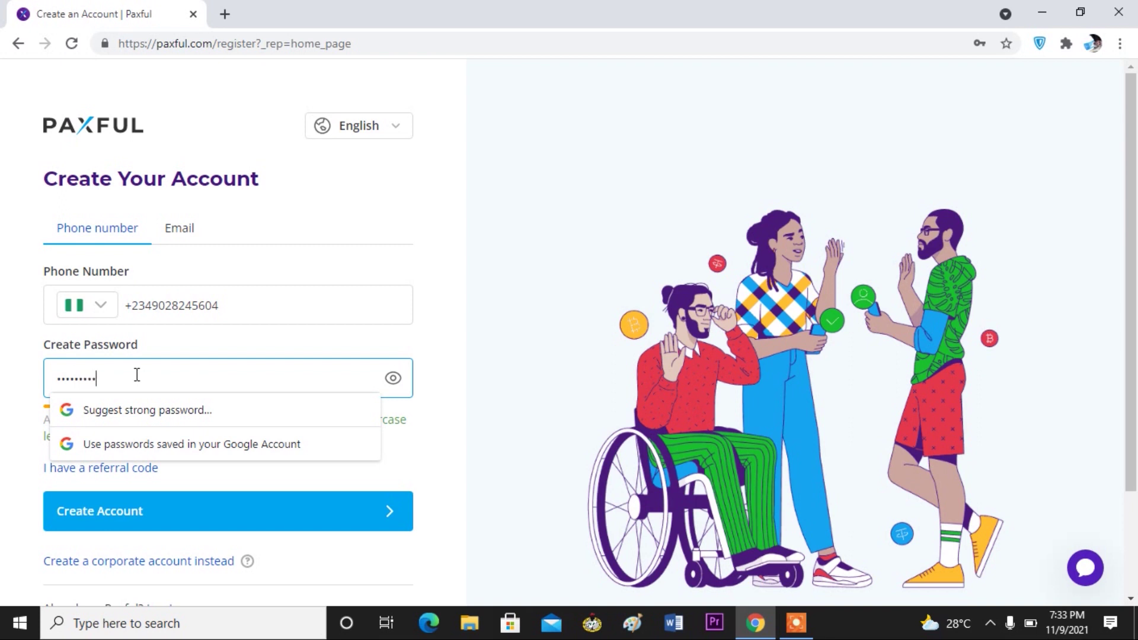
pyautogui.click(506, 323)
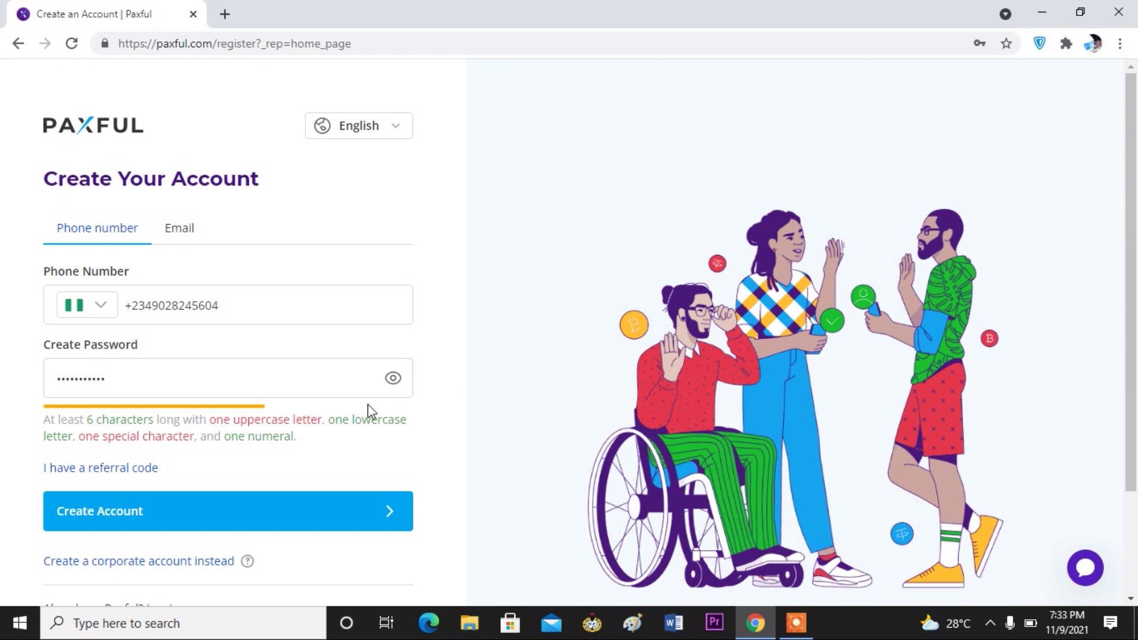
pyautogui.click(124, 382)
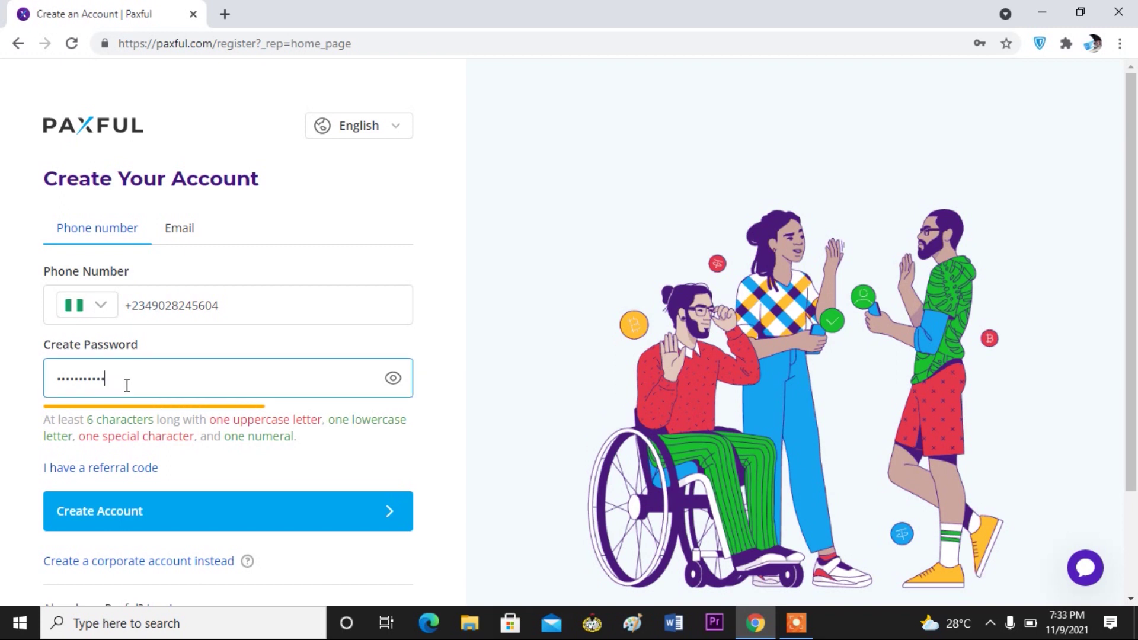
pyautogui.write('@')
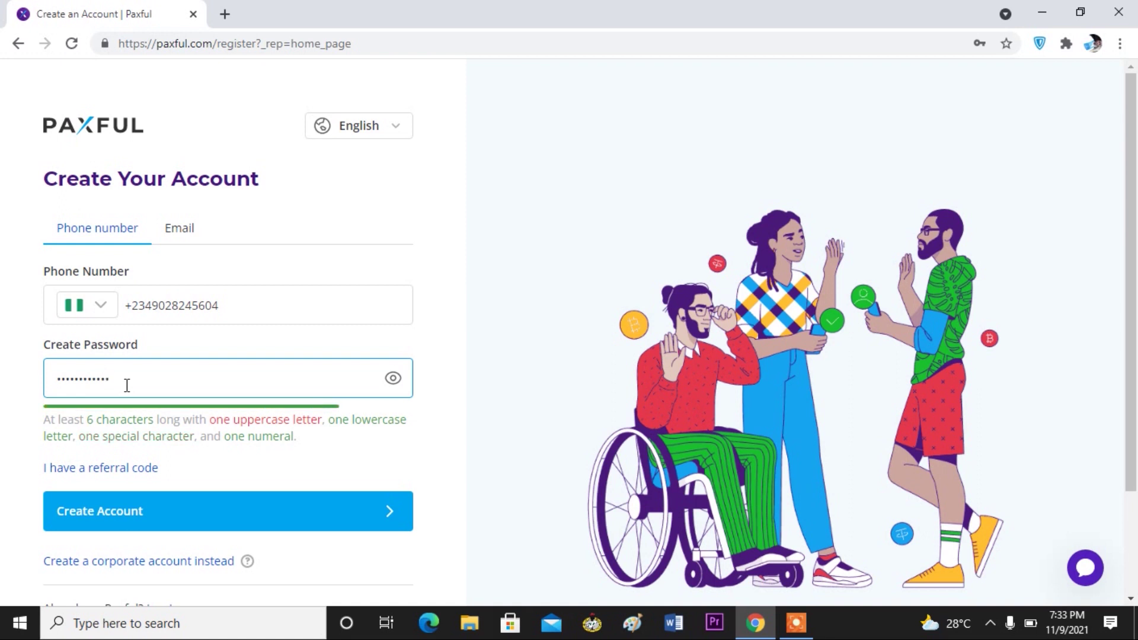
# Submit the sign-up form with Create Account to start the Geetest verification.
pyautogui.click(538, 334)
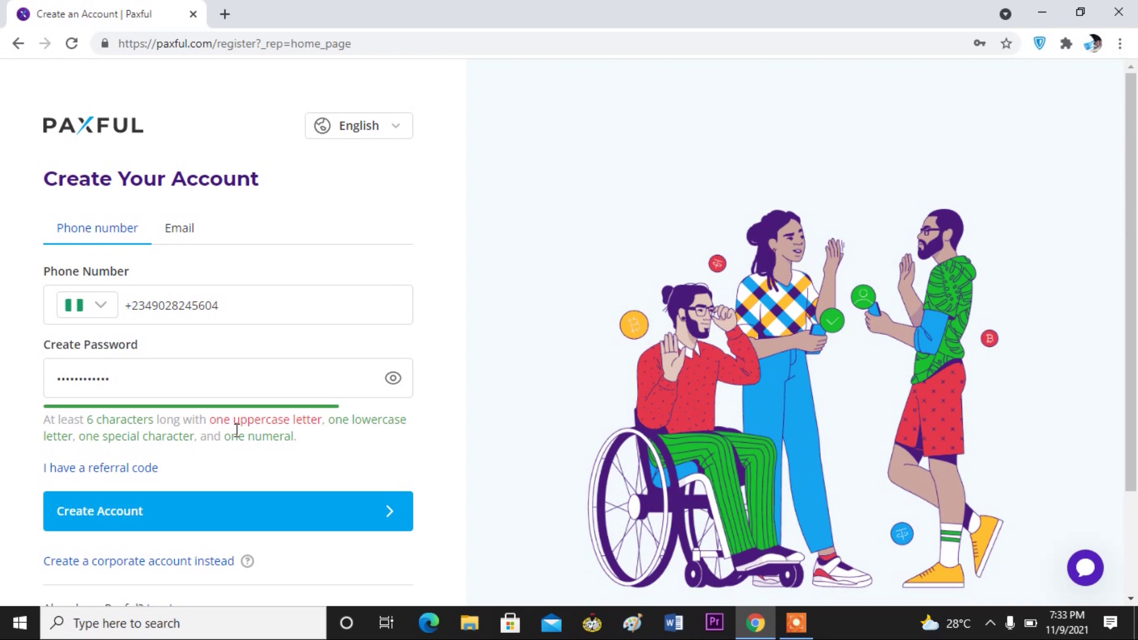
pyautogui.scroll(-3, 237, 439)
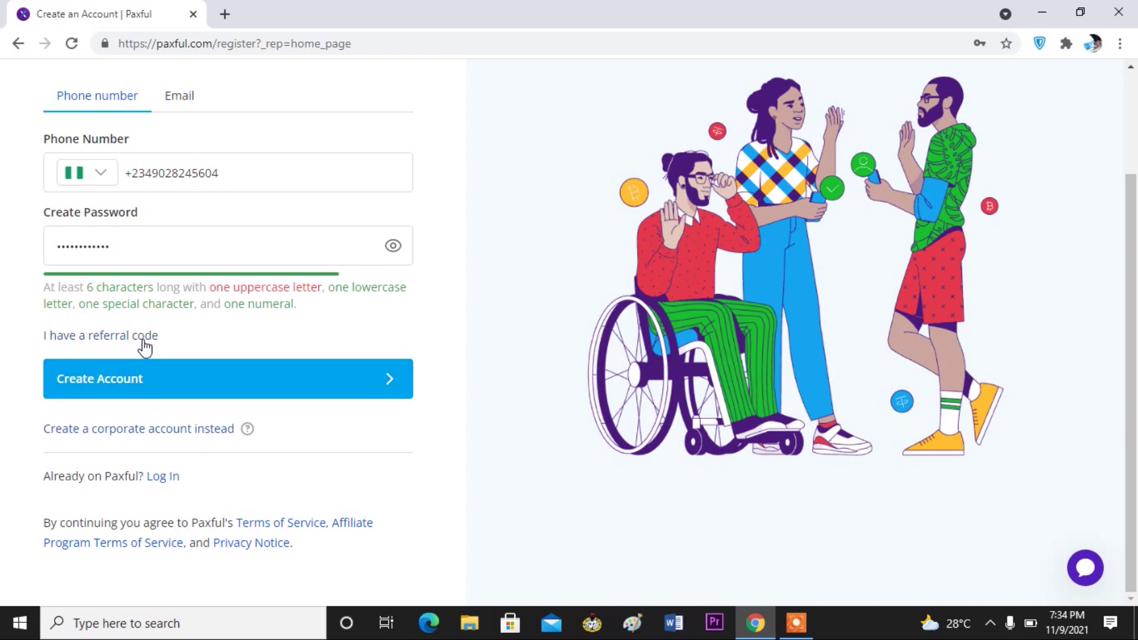
pyautogui.click(89, 393)
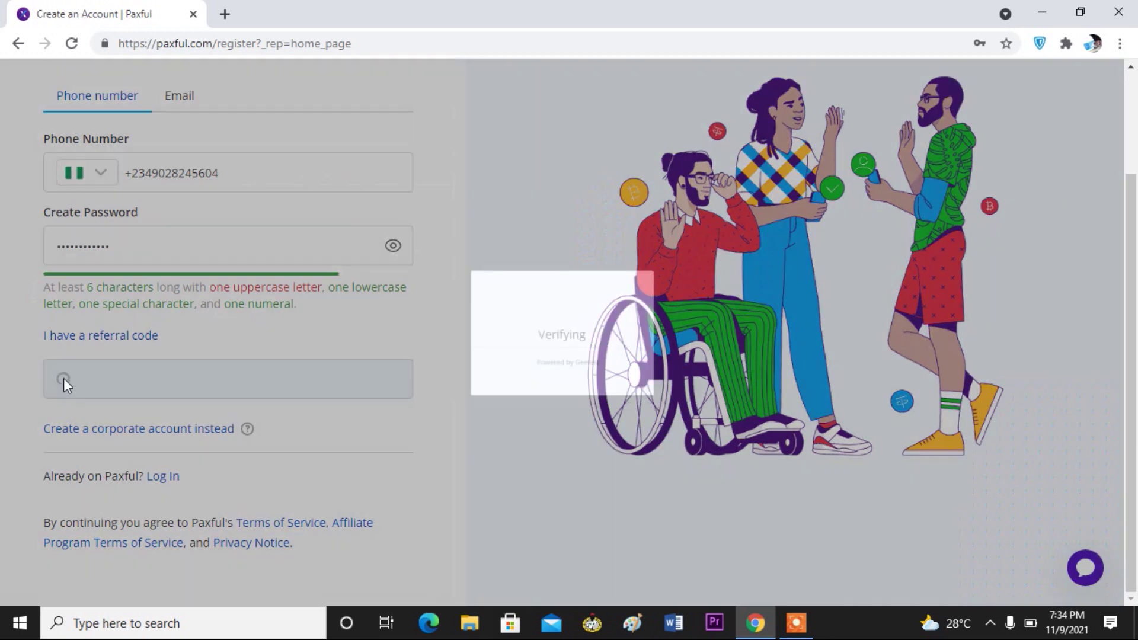
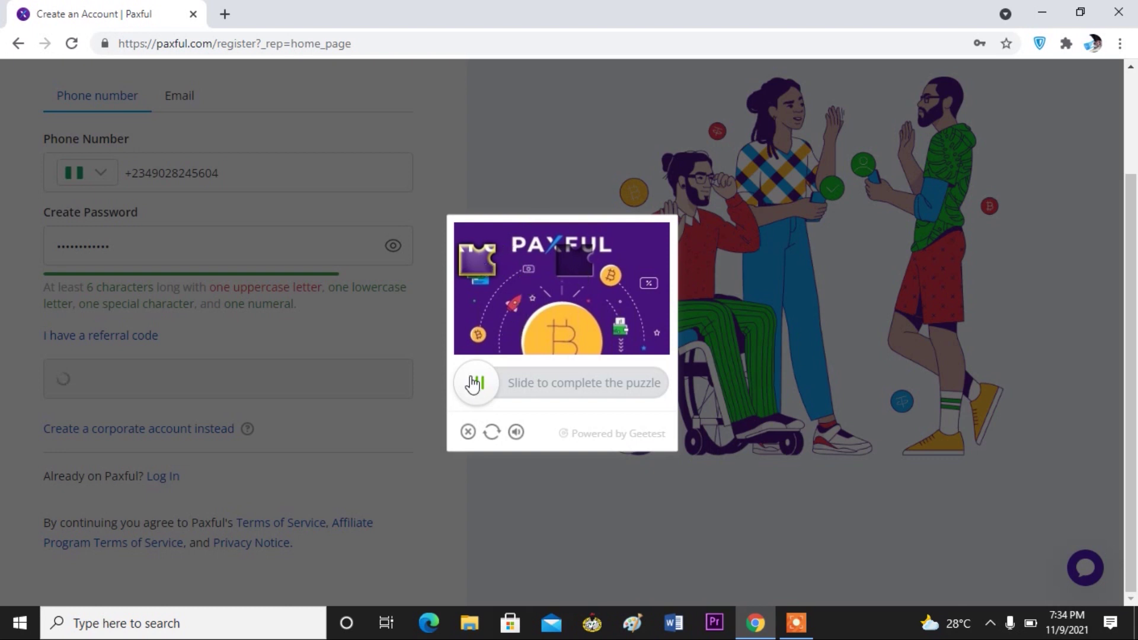
# Solve the slide-puzzle captcha and decline Chrome's offer to save the password.
pyautogui.moveTo(473, 384); pyautogui.dragTo(578, 384)
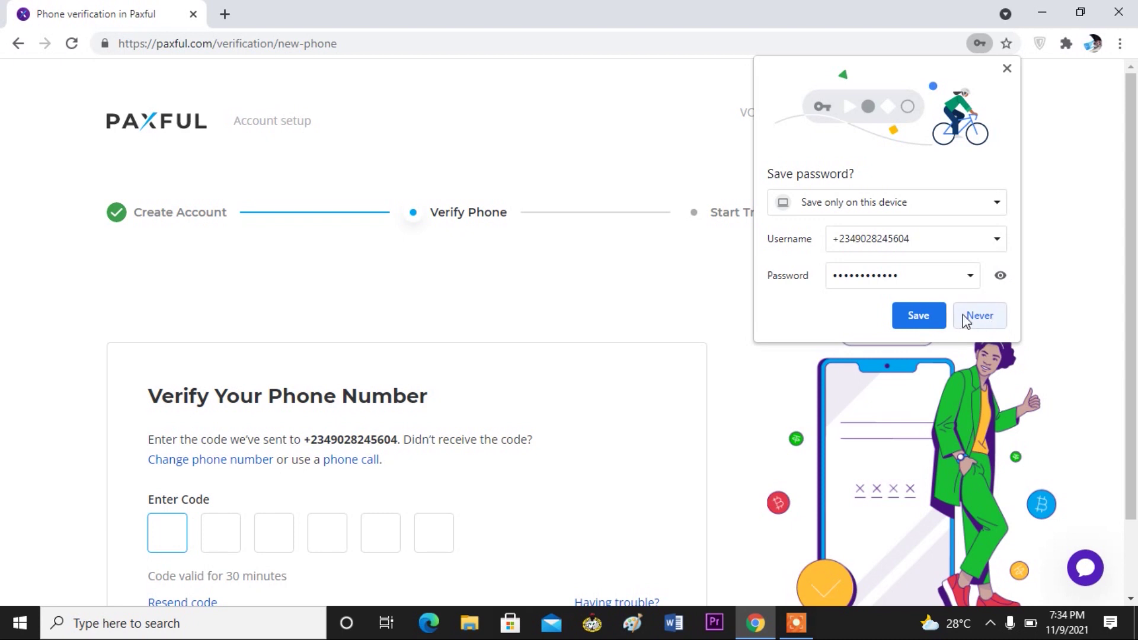
pyautogui.click(987, 317)
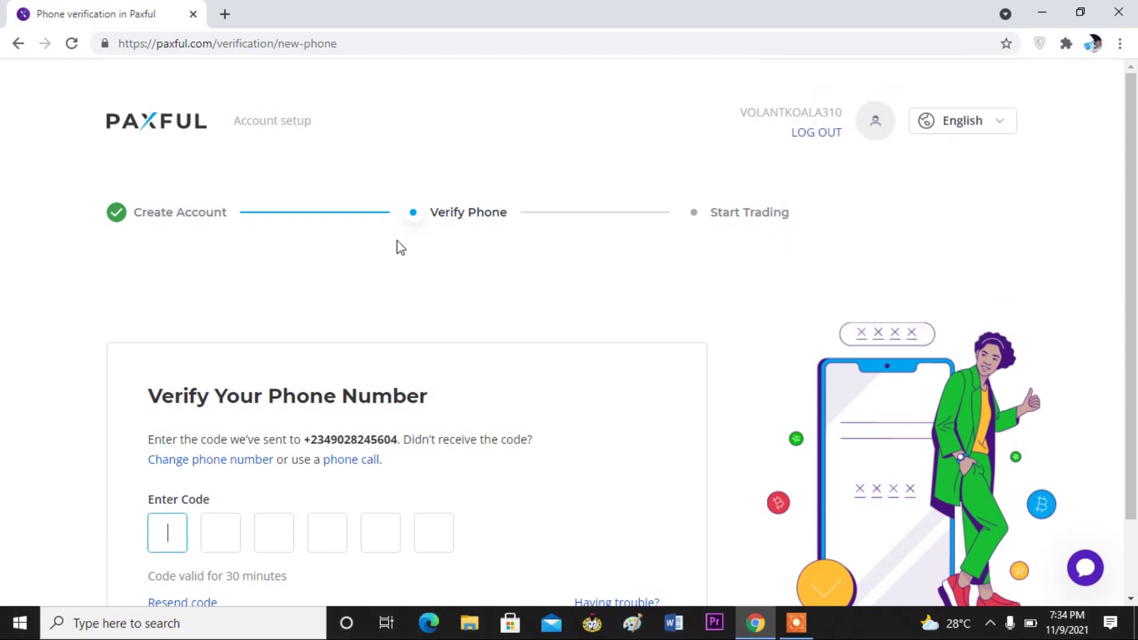
# Enter the six-digit SMS code into the Enter Code boxes on the Verify Your Phone Number page.
pyautogui.scroll(-1, 420, 377)
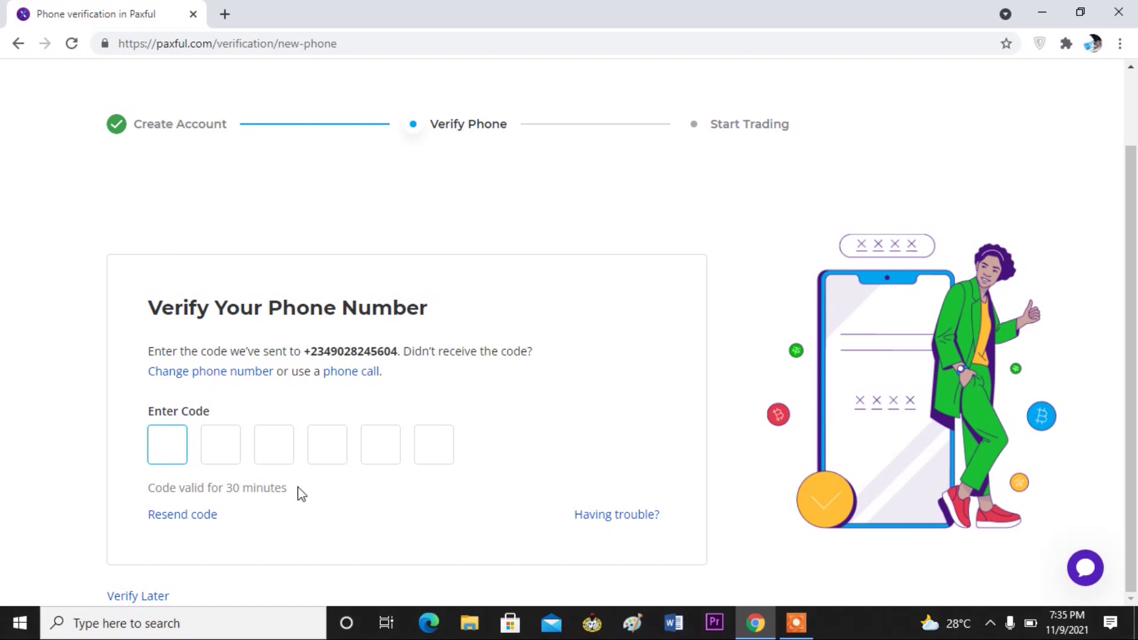
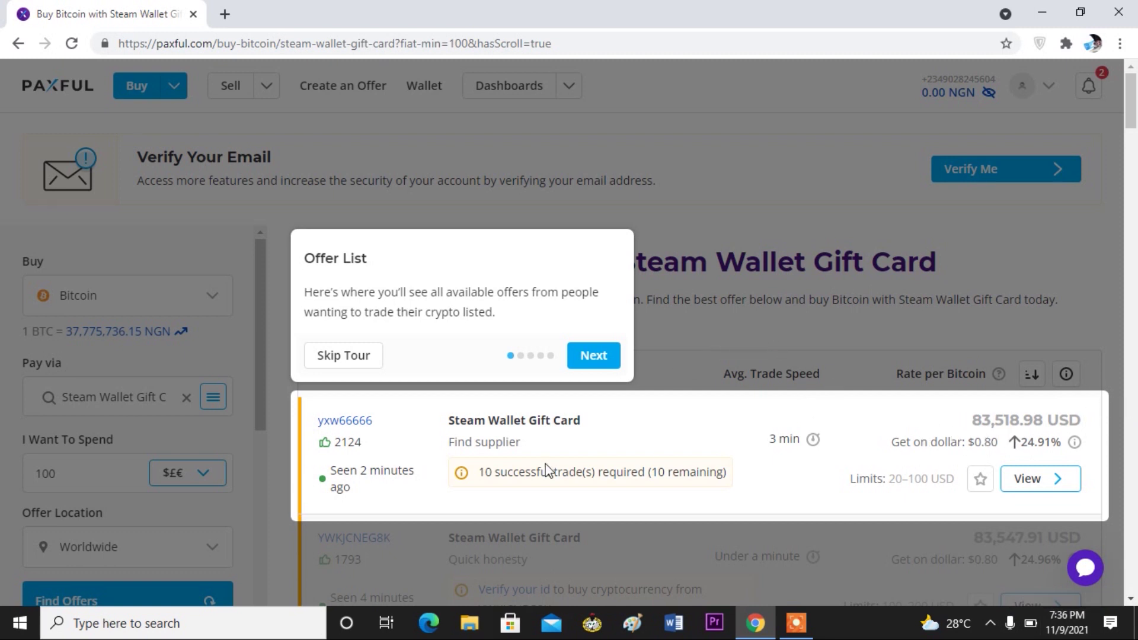
# Step through the tour's Offer Filters, Trade Partner Info, terms, and Price and Limits popups, then dismiss it.
pyautogui.click(599, 363)
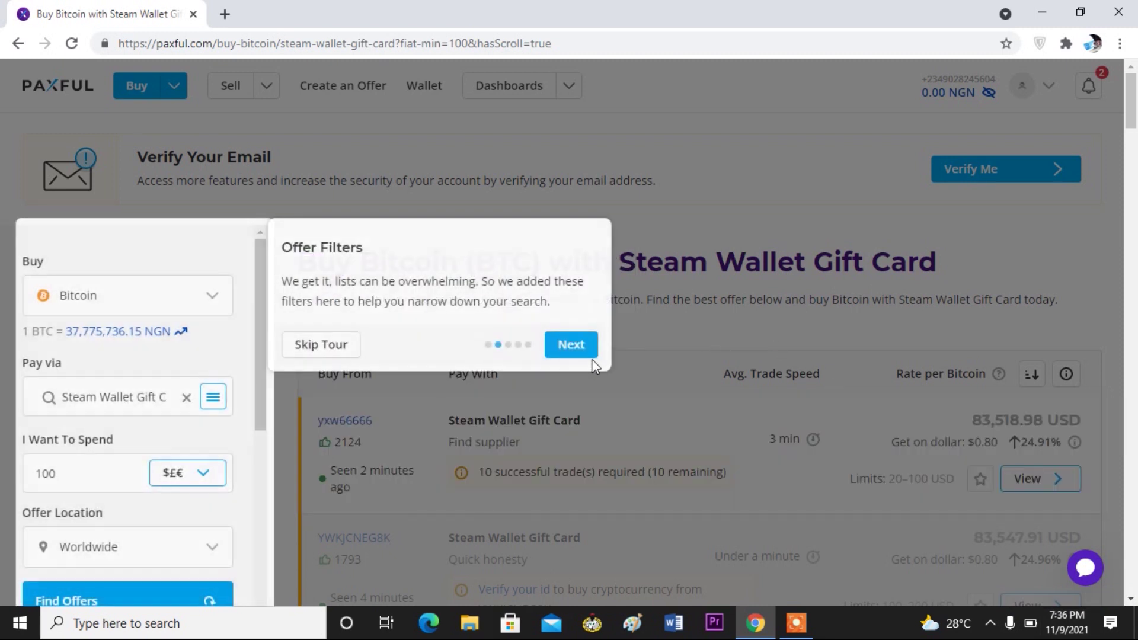
pyautogui.click(589, 353)
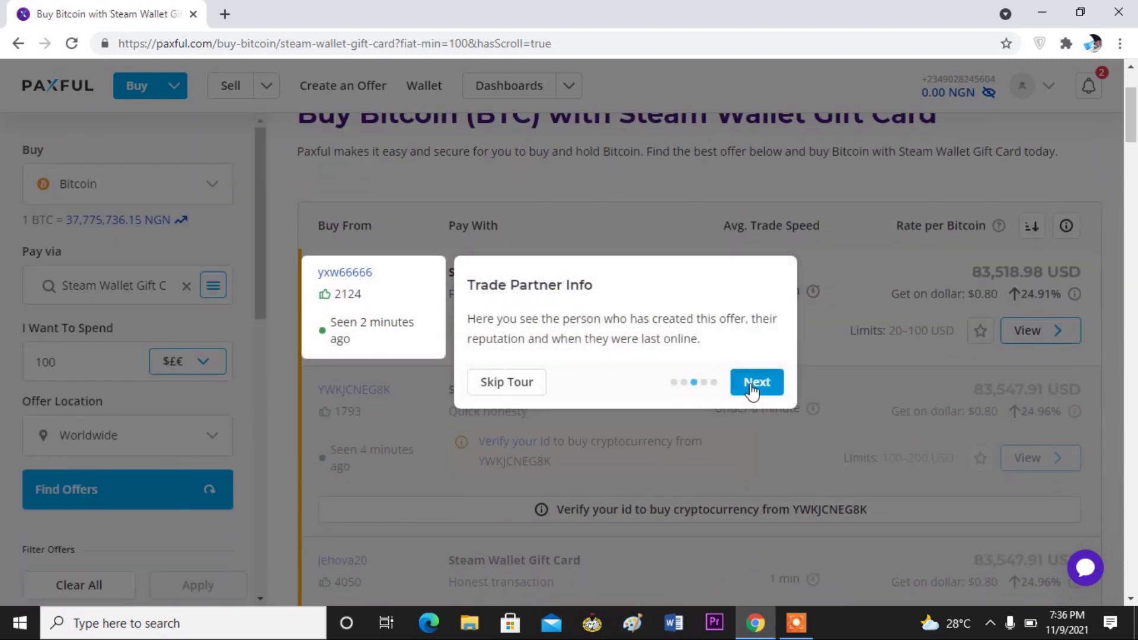
pyautogui.click(750, 385)
pyautogui.click(1058, 379)
pyautogui.click(709, 403)
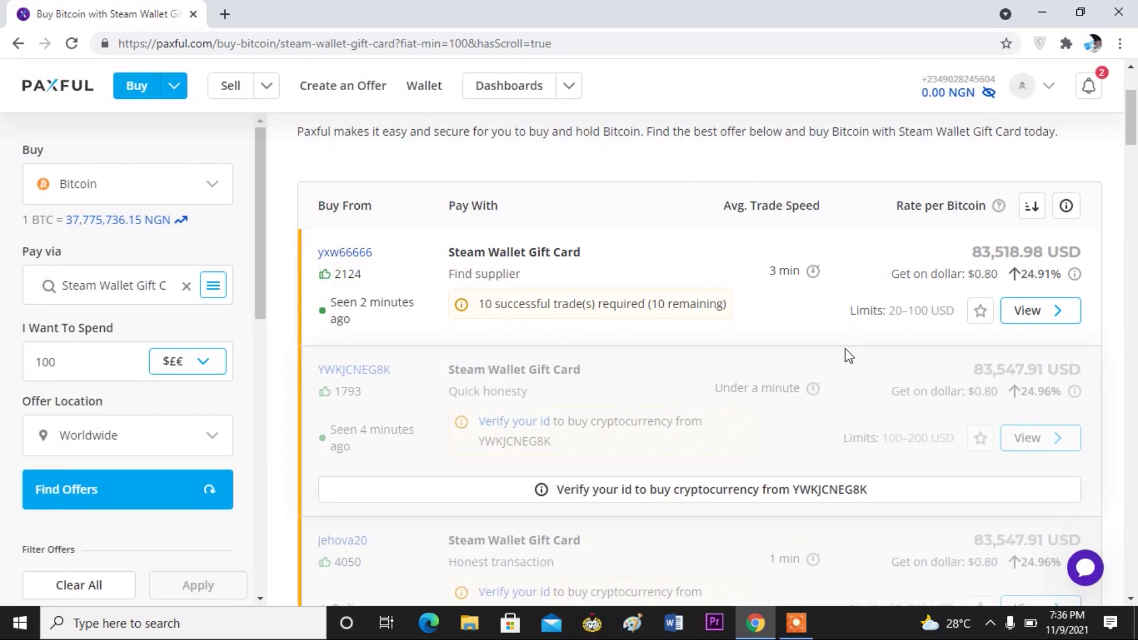
pyautogui.scroll(3, 823, 366)
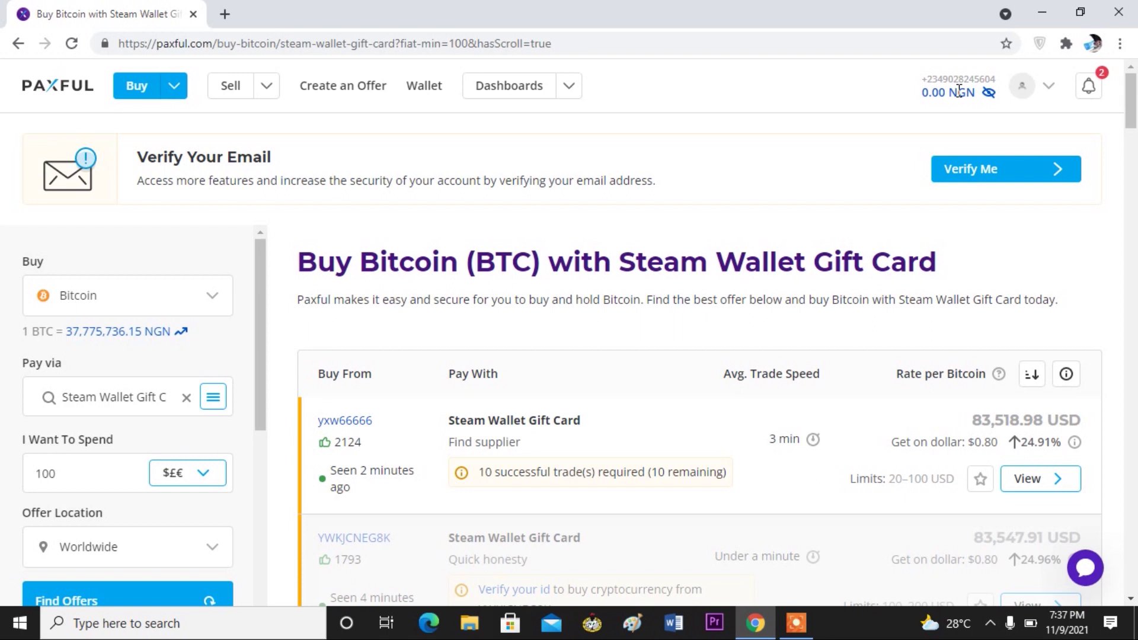
# Look over the Buy and Sell crypto dropdowns, then choose Buy Bitcoin.
pyautogui.click(175, 89)
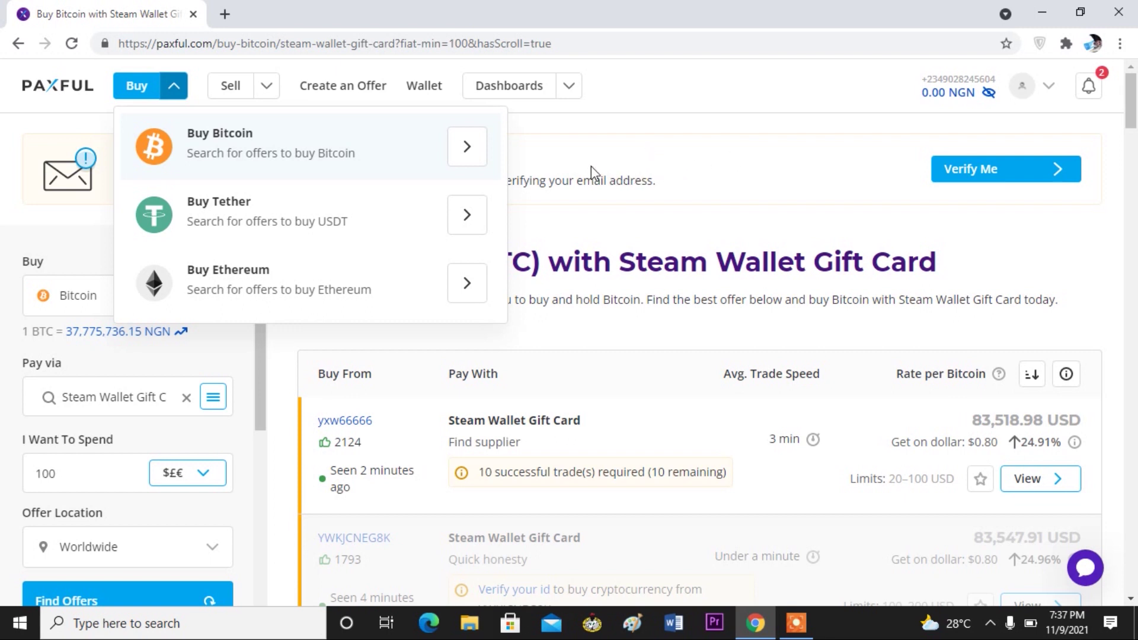
pyautogui.click(702, 149)
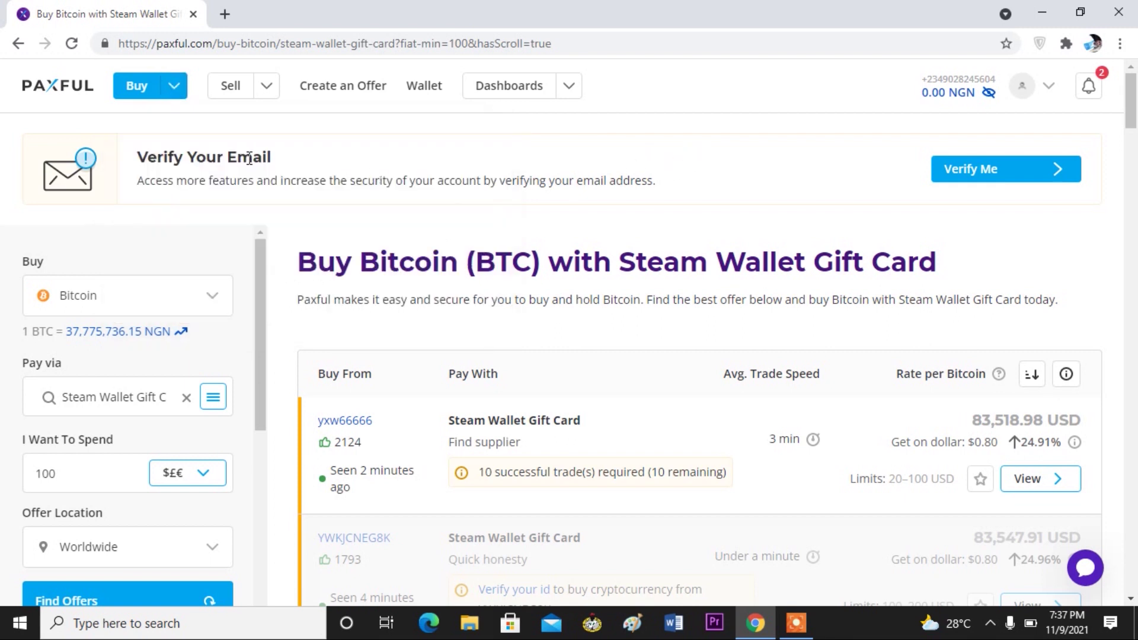
pyautogui.click(264, 92)
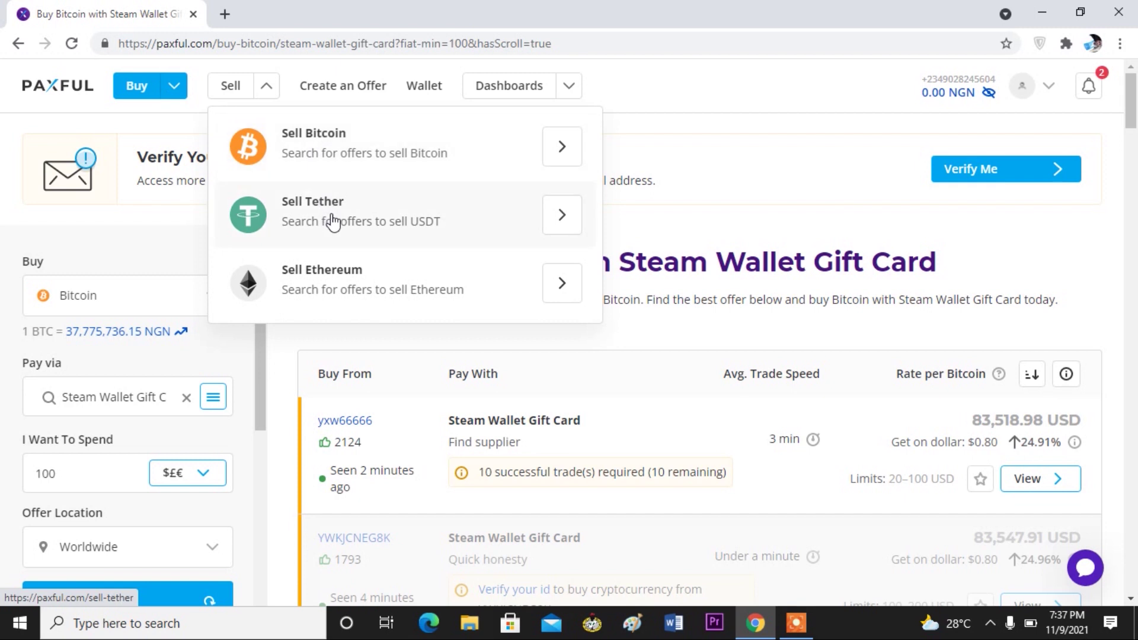
pyautogui.click(675, 107)
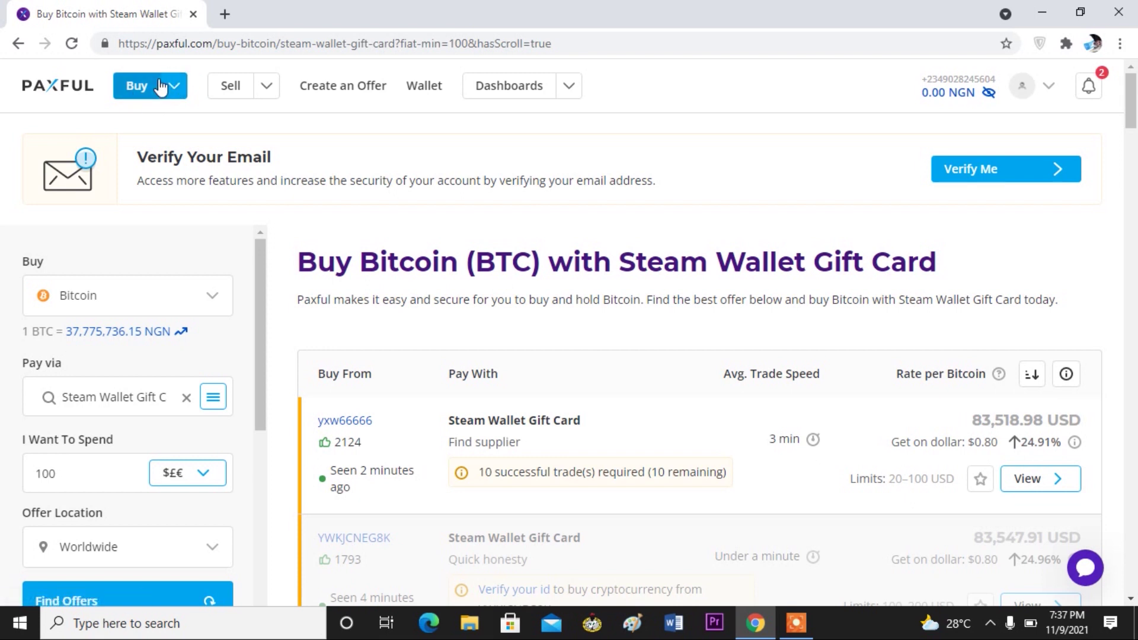
pyautogui.click(173, 88)
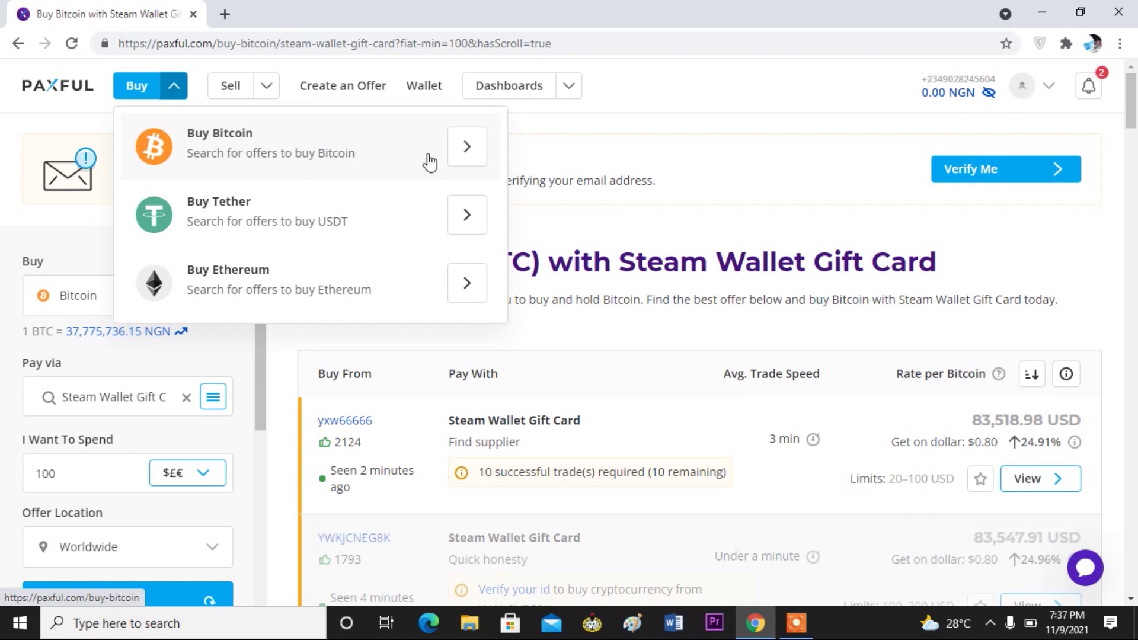
pyautogui.click(468, 149)
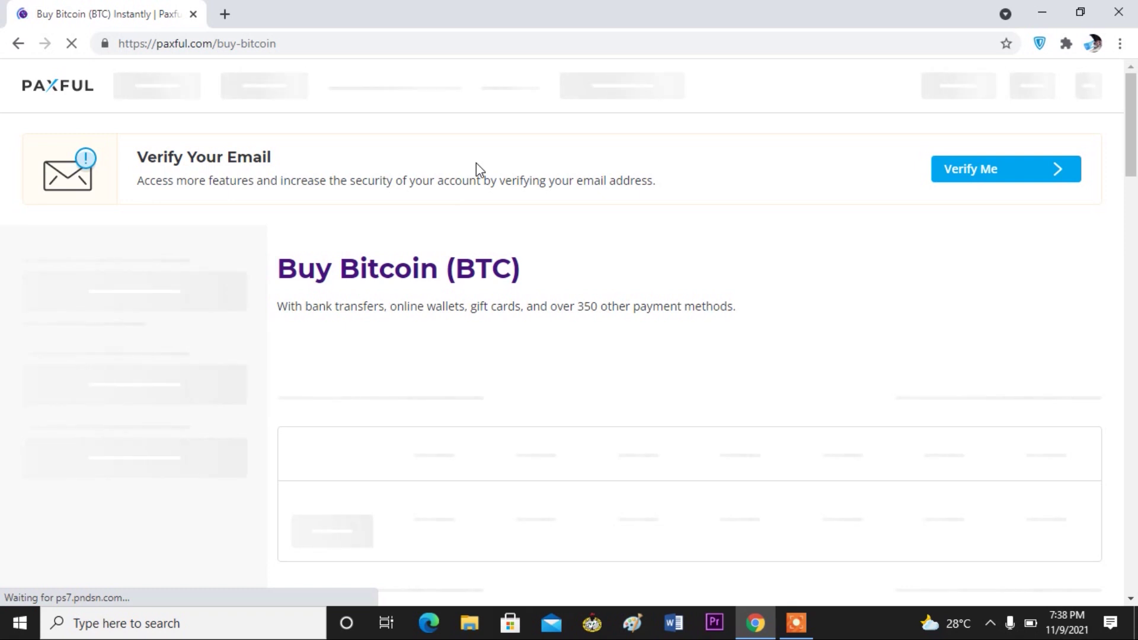
# Open the full payment-method picker beside the Pay via field on the Buy Bitcoin page.
pyautogui.scroll(-3, 477, 182)
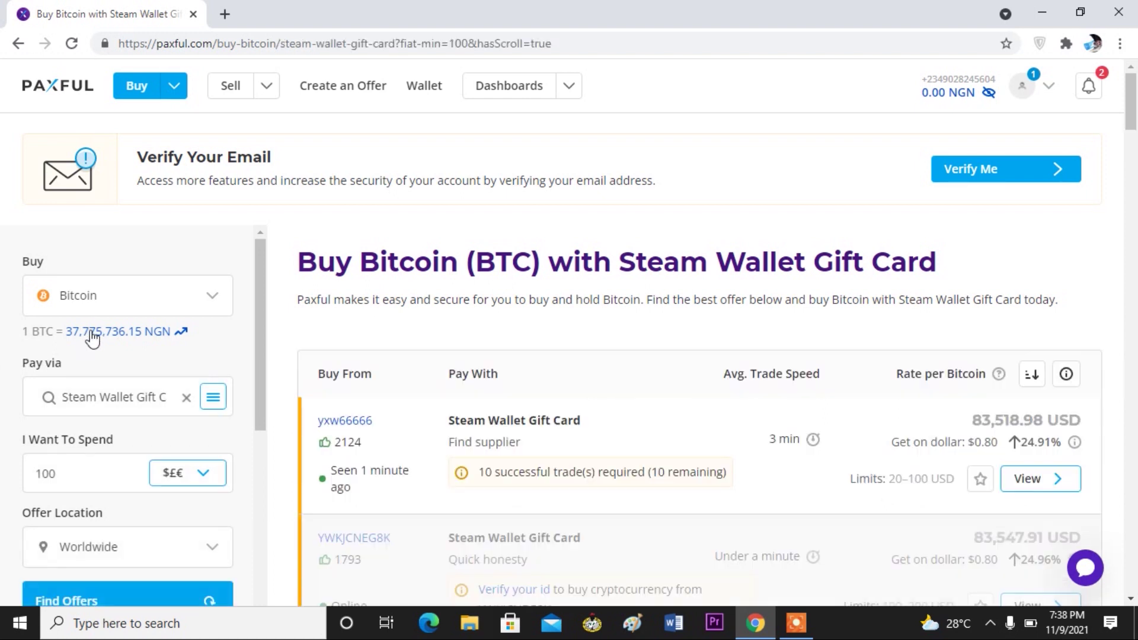
pyautogui.scroll(-3, 100, 330)
pyautogui.scroll(3, 99, 330)
pyautogui.click(215, 407)
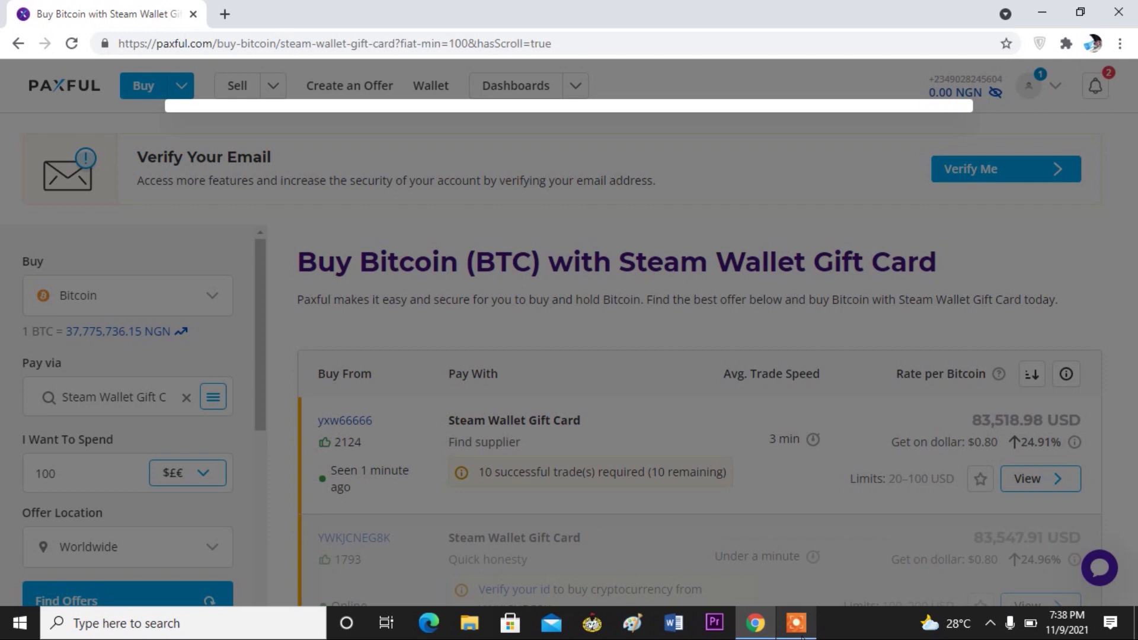
pyautogui.moveTo(802, 634)
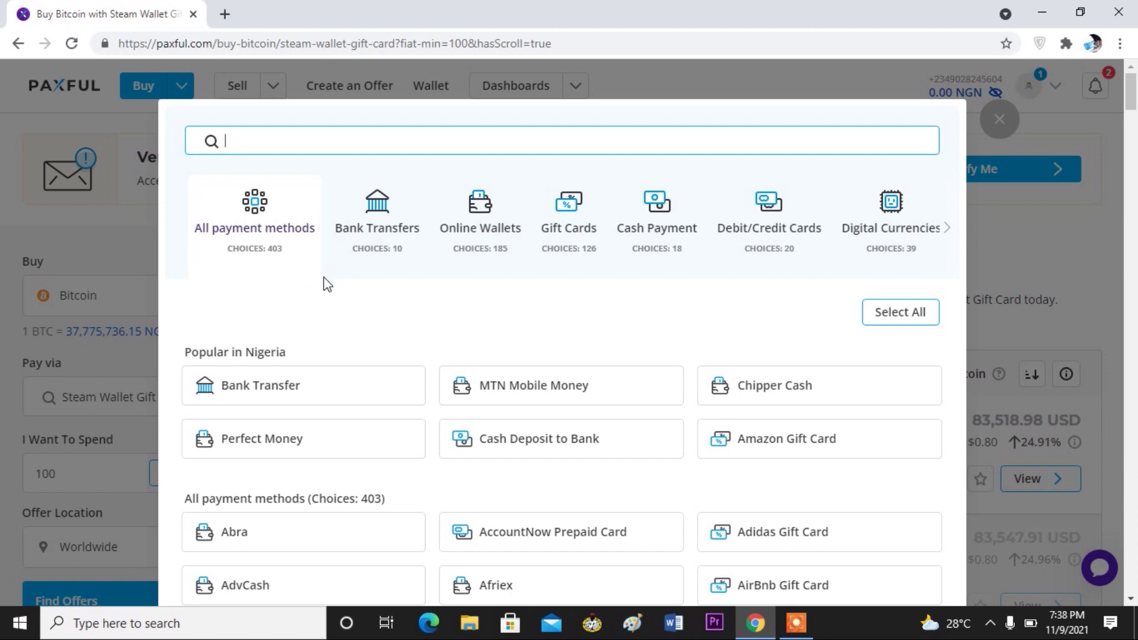
# Scroll through the payment-method list, then close it to return to the Steam Wallet Gift Card offers.
pyautogui.scroll(-2, 363, 270)
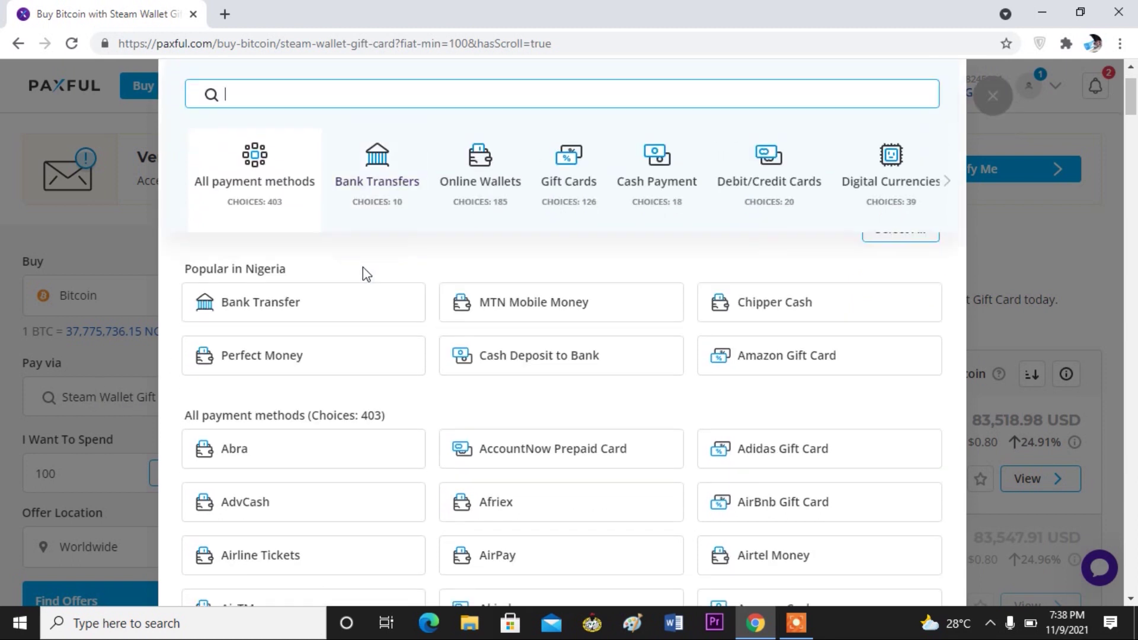
pyautogui.scroll(2, 361, 267)
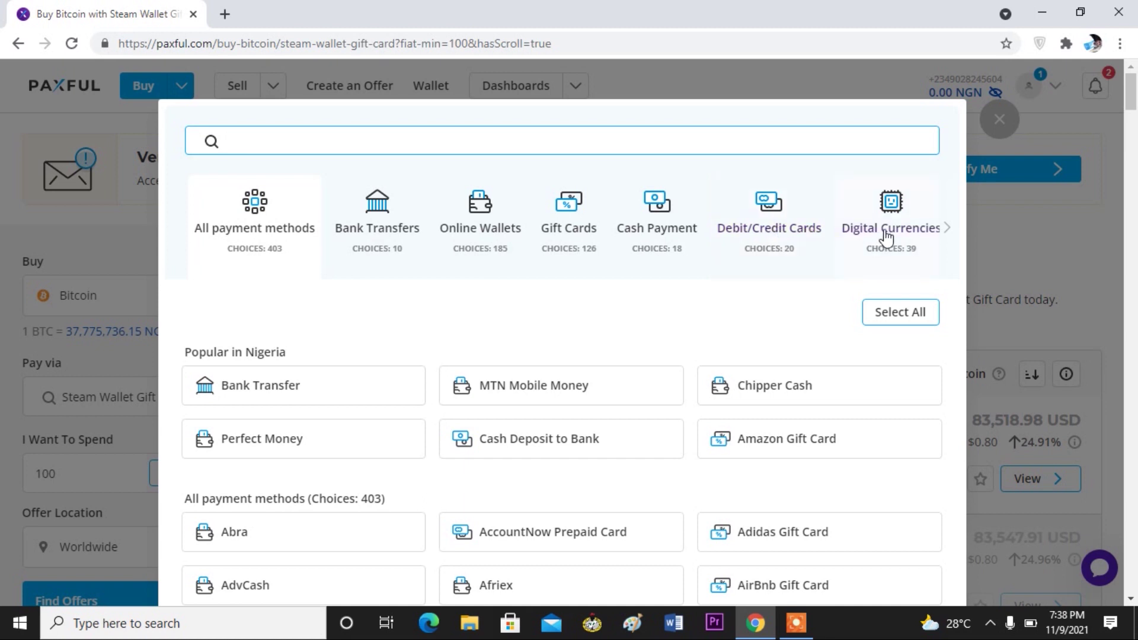
pyautogui.scroll(-1, 886, 233)
pyautogui.scroll(1, 886, 242)
pyautogui.scroll(-6, 536, 462)
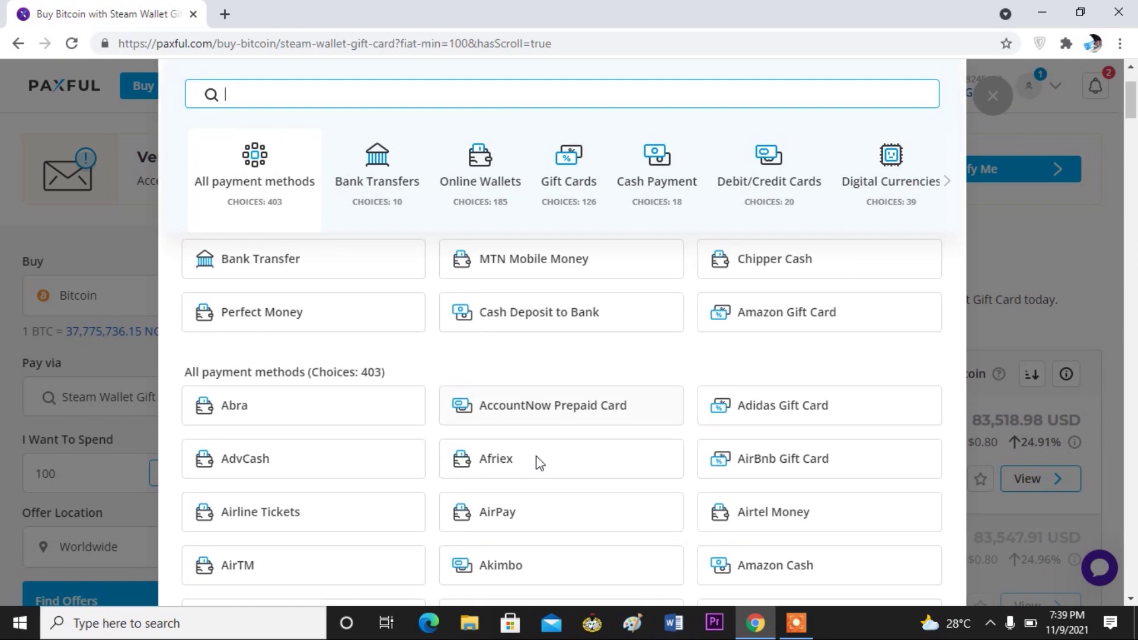
pyautogui.scroll(-2, 540, 463)
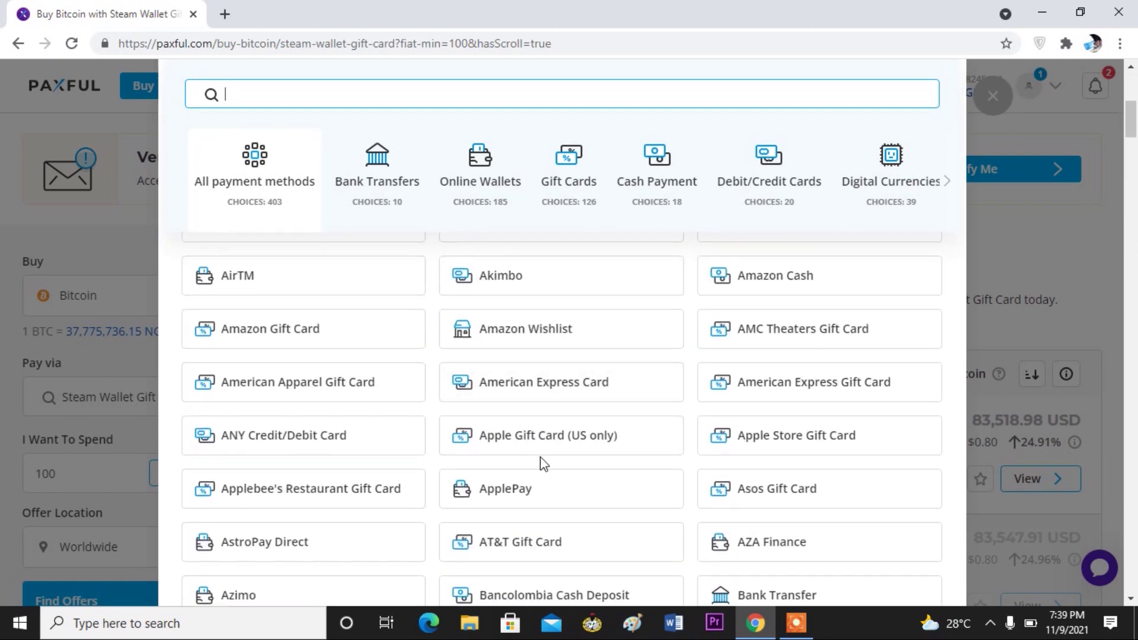
pyautogui.scroll(-2, 544, 464)
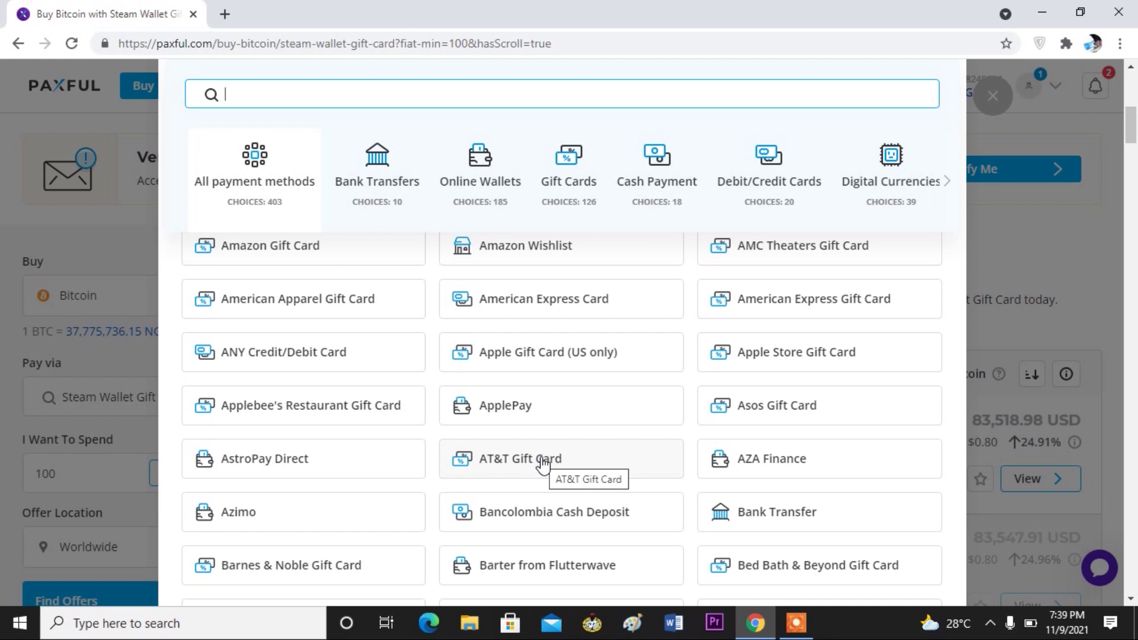
pyautogui.scroll(10, 543, 464)
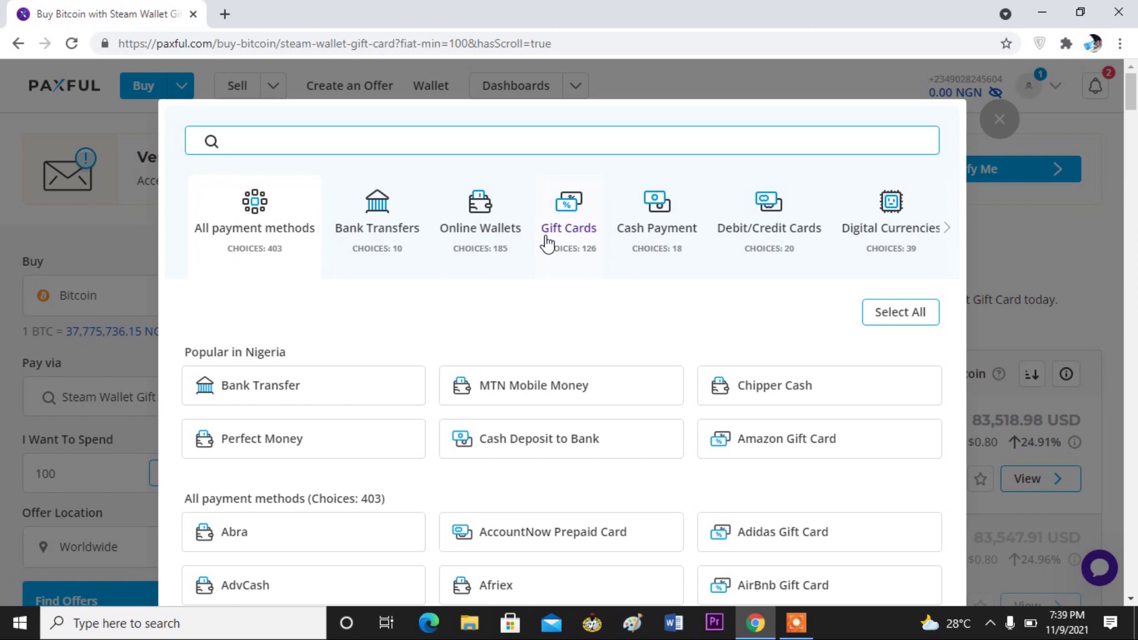
pyautogui.click(72, 255)
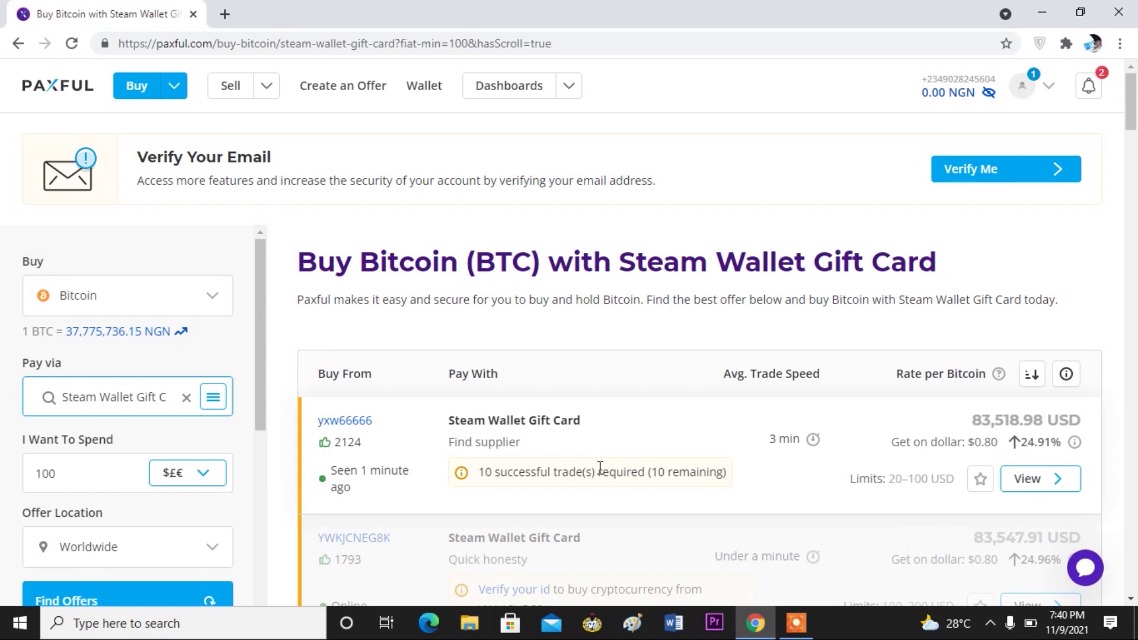
pyautogui.scroll(-2, 600, 467)
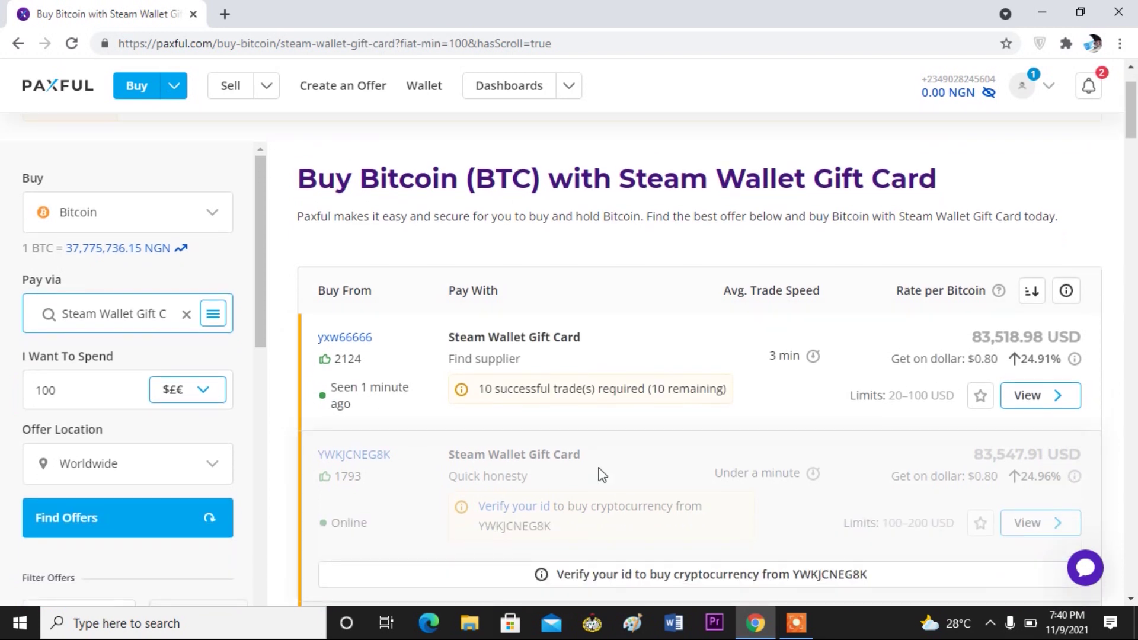
pyautogui.scroll(-1, 596, 427)
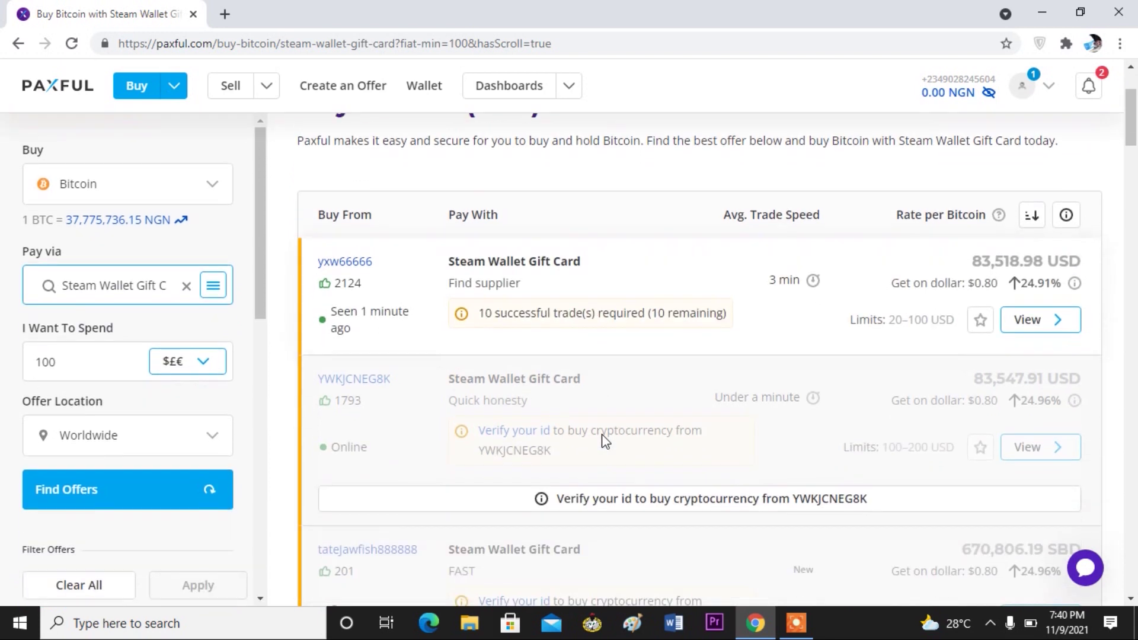
pyautogui.scroll(-1, 603, 440)
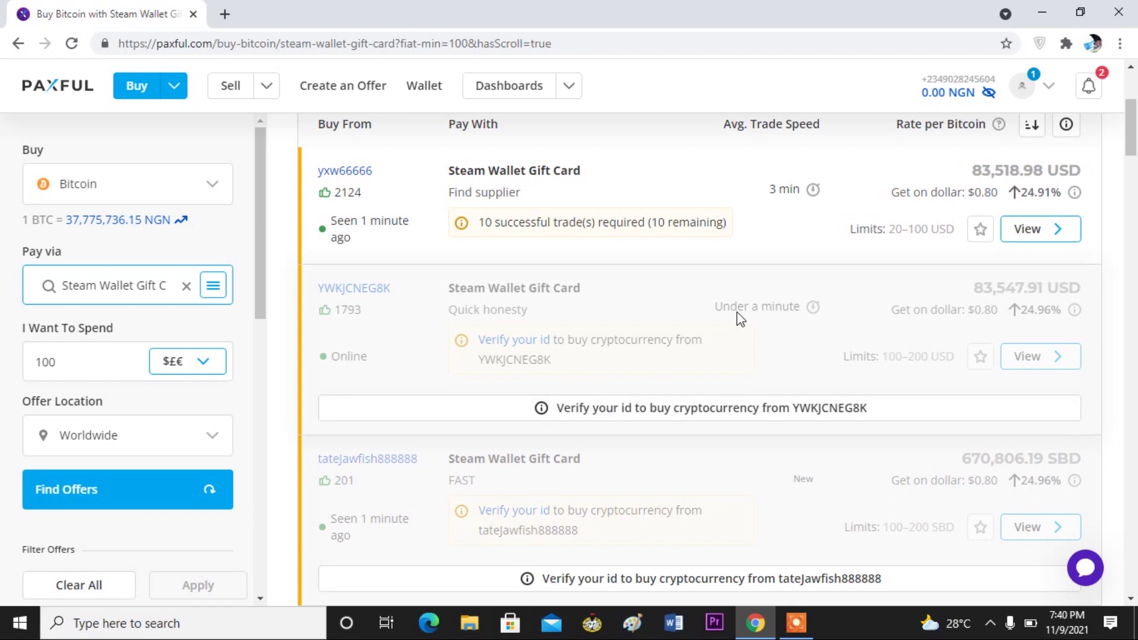
pyautogui.scroll(4, 755, 277)
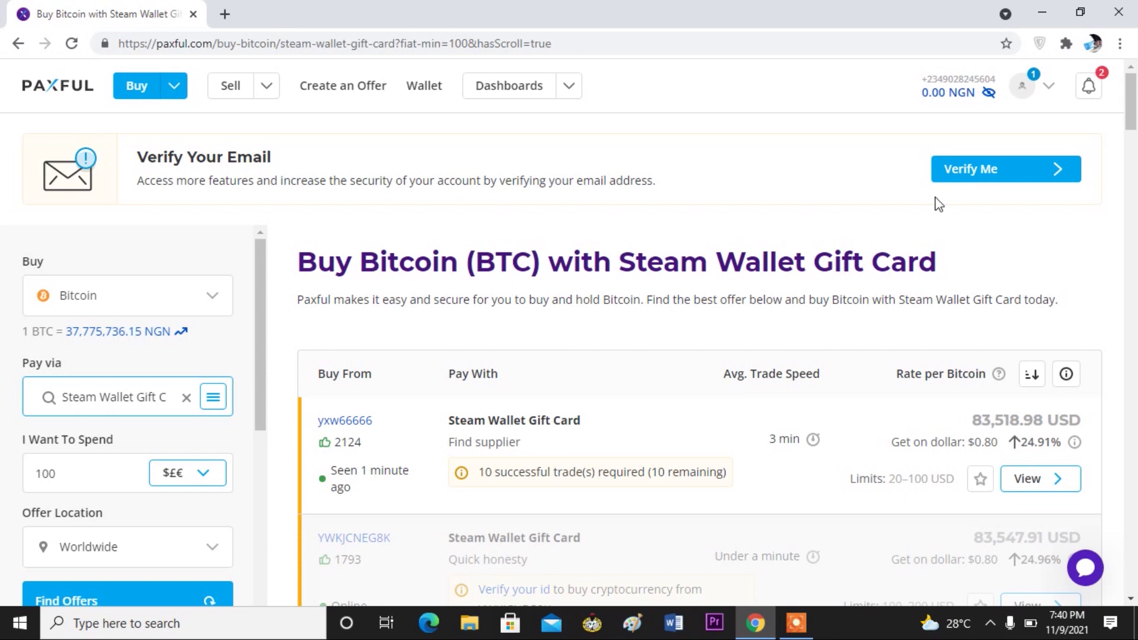
# Start email verification from the Verify Me banner and submit the account's email address.
pyautogui.click(991, 179)
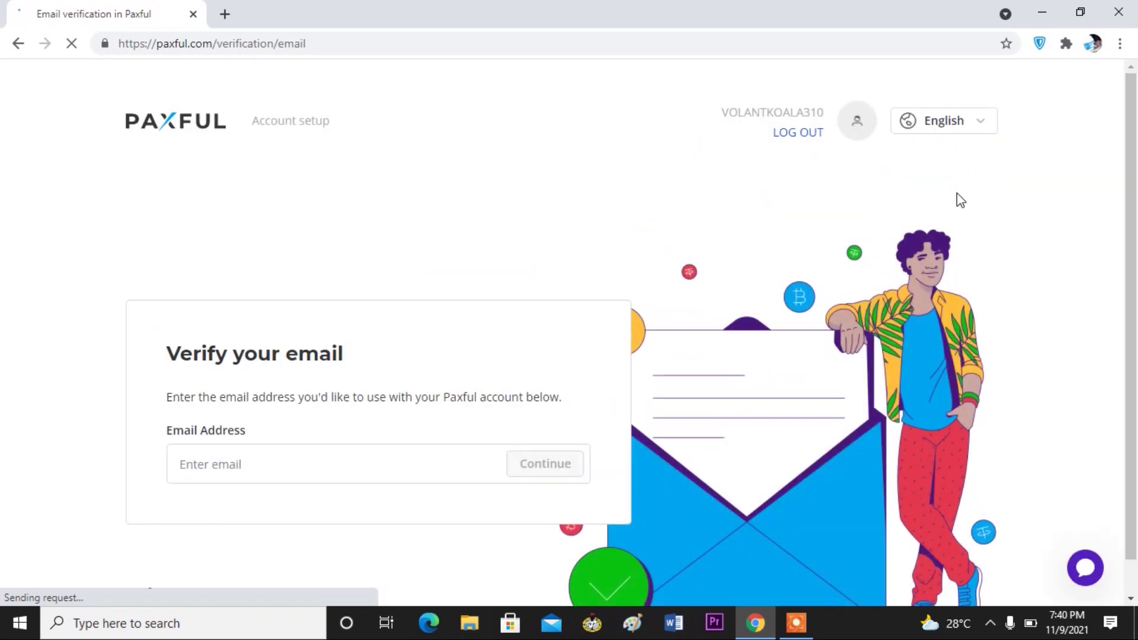
pyautogui.scroll(-1, 281, 211)
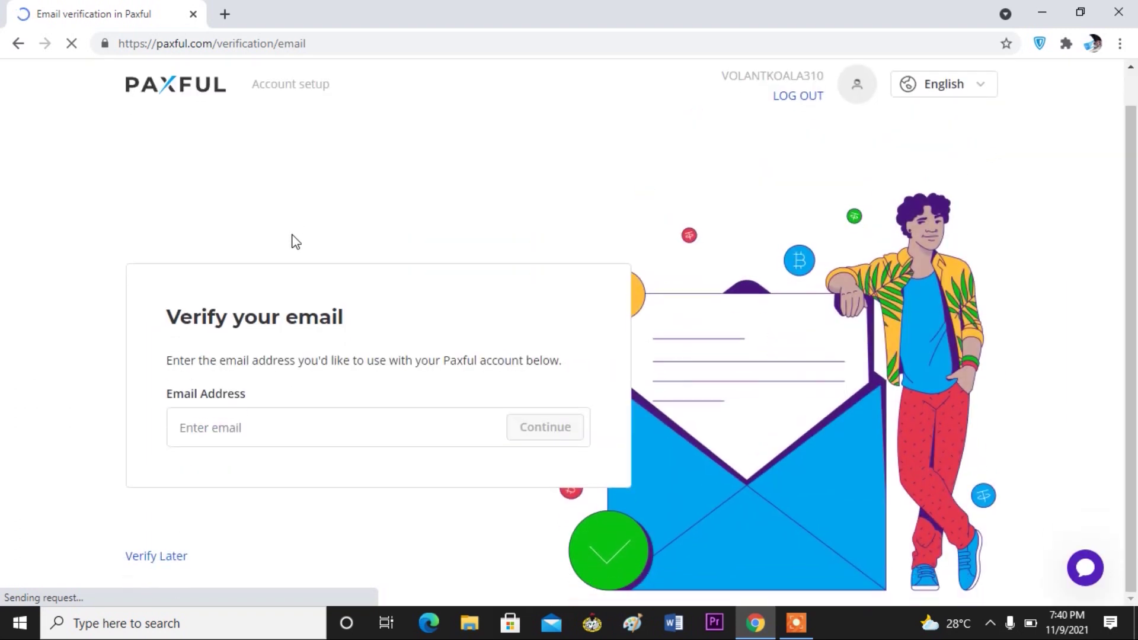
pyautogui.click(258, 434)
pyautogui.write('e')
pyautogui.press('BackSpace')
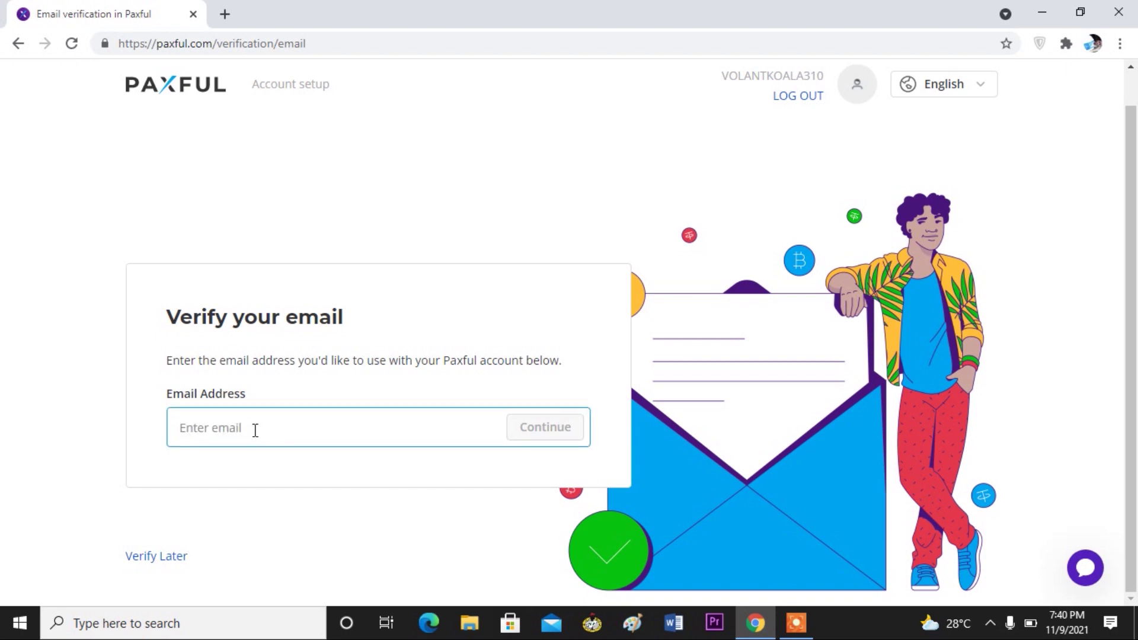
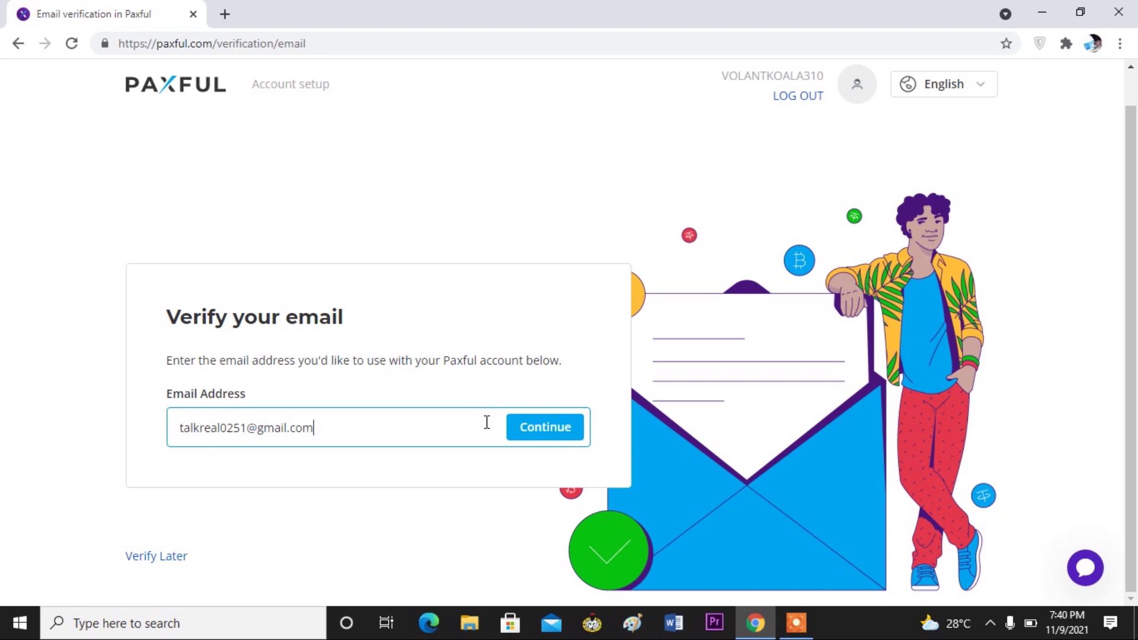
pyautogui.click(580, 440)
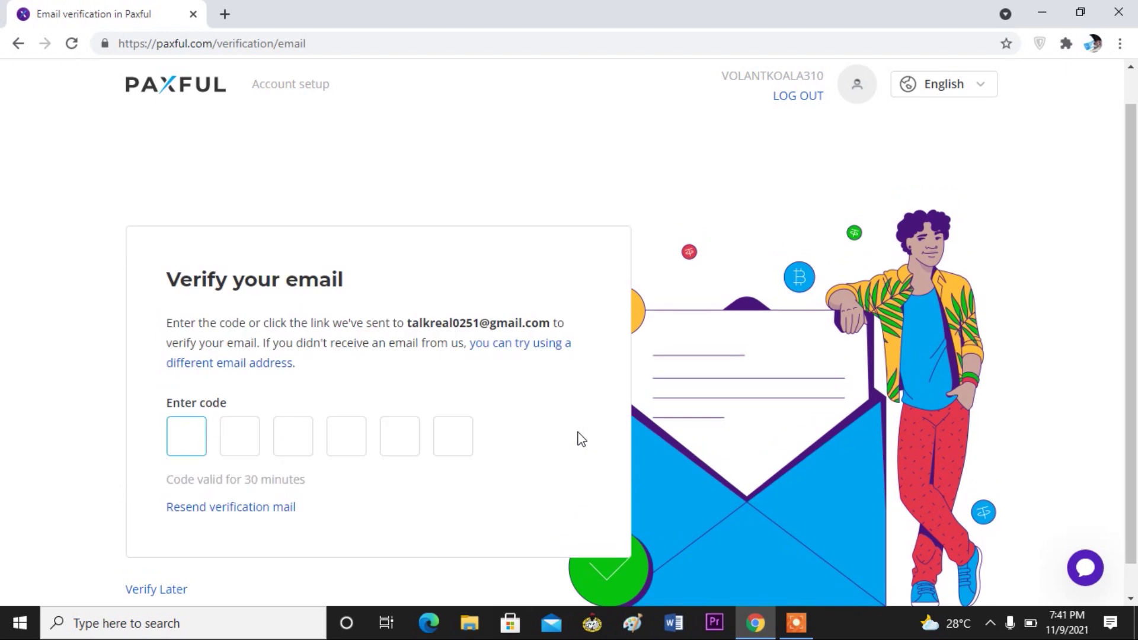
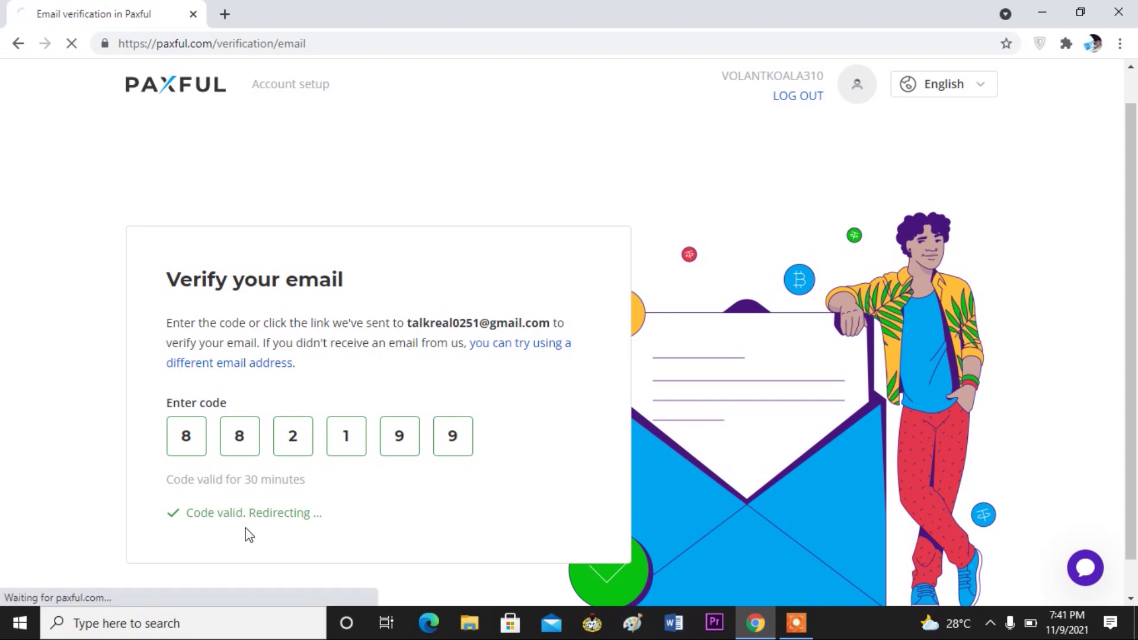
# Enter the six-digit emailed code into the Enter code boxes to confirm the email.
pyautogui.scroll(-1, 287, 508)
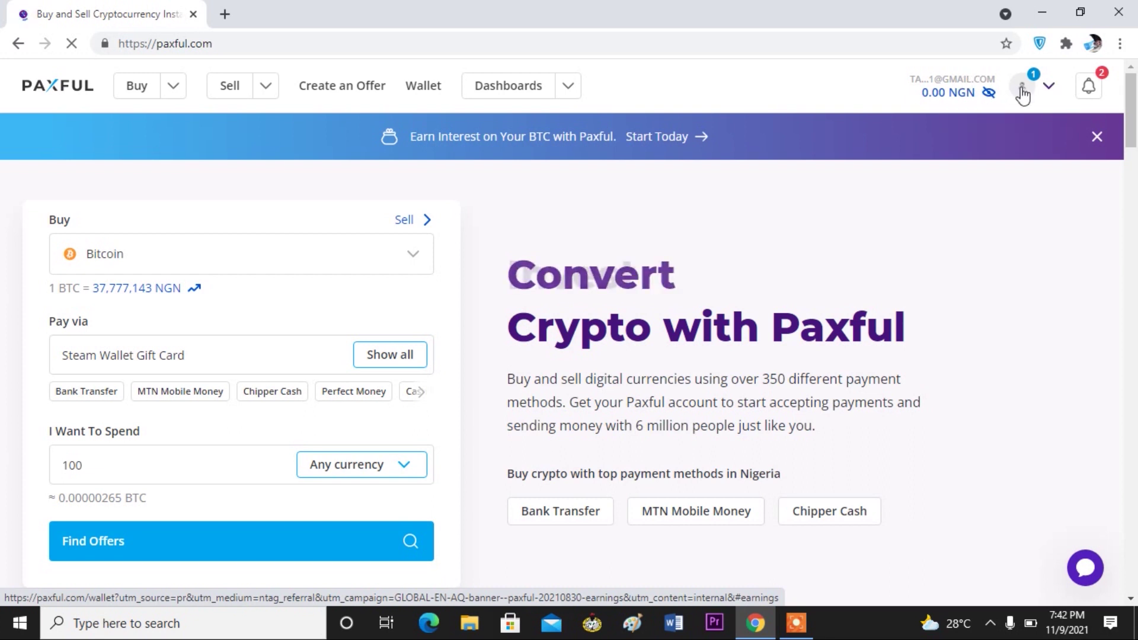
# Check the 565000 NGN crypto limits in the account menu and choose Increase Limits.
pyautogui.click(1049, 89)
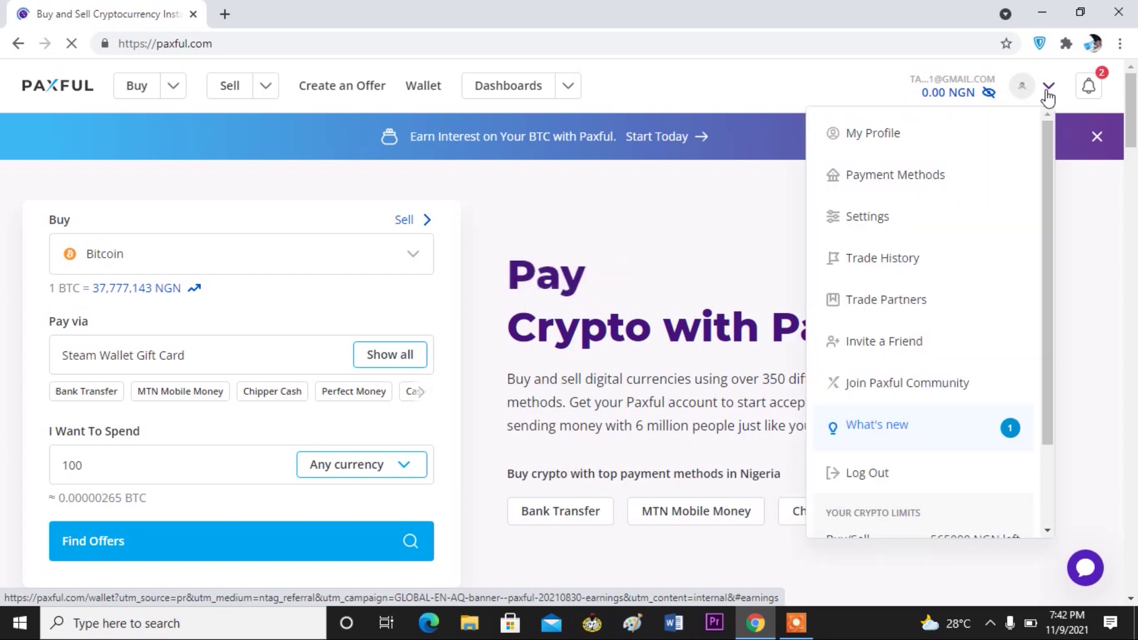
pyautogui.scroll(-2, 984, 291)
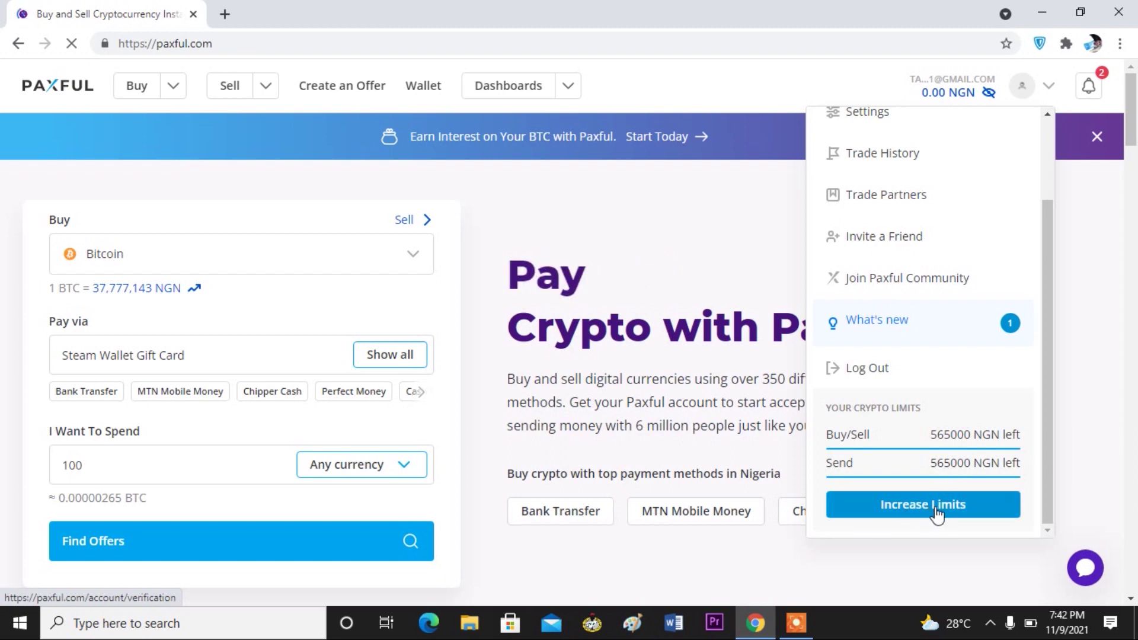
pyautogui.click(937, 505)
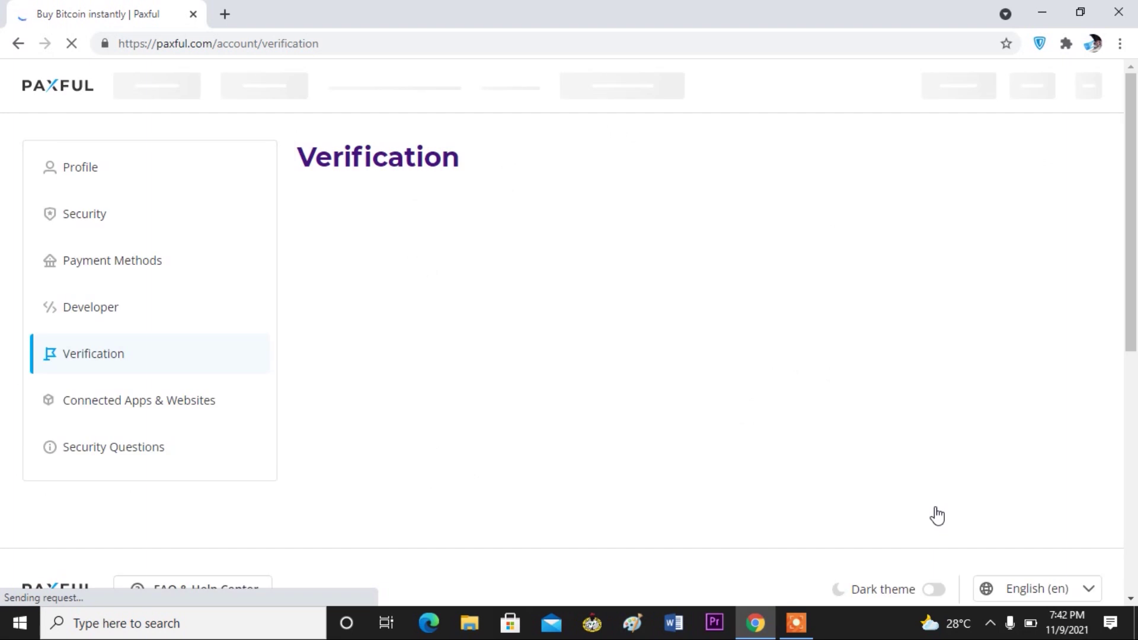
# Review the verified phone and email levels and the empty ID Verification card.
pyautogui.scroll(-5, 607, 500)
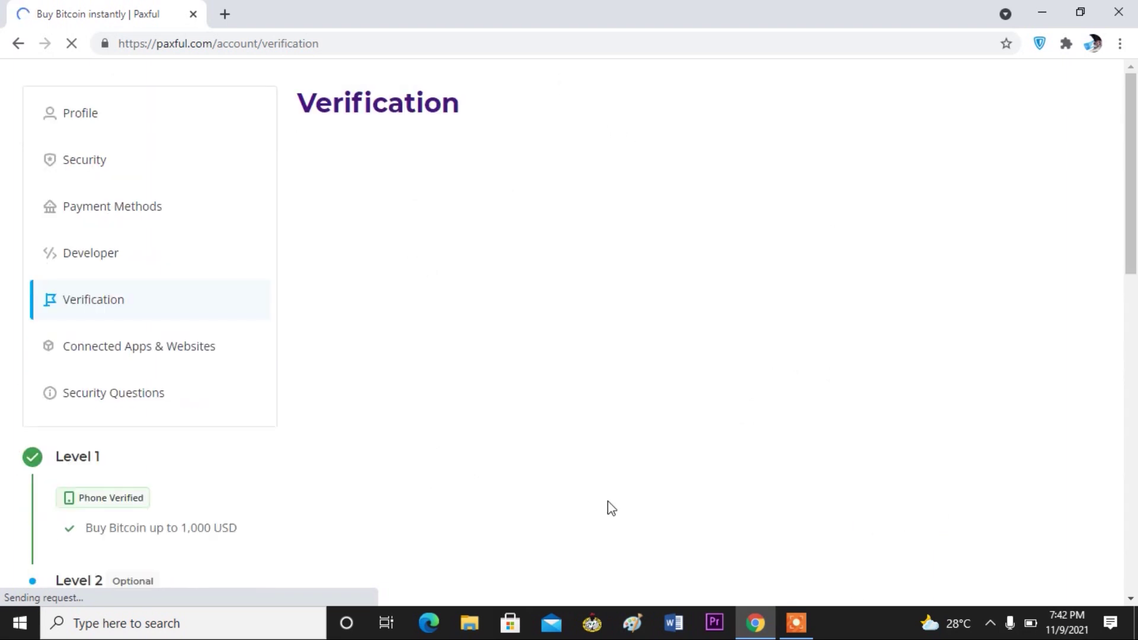
pyautogui.scroll(5, 605, 496)
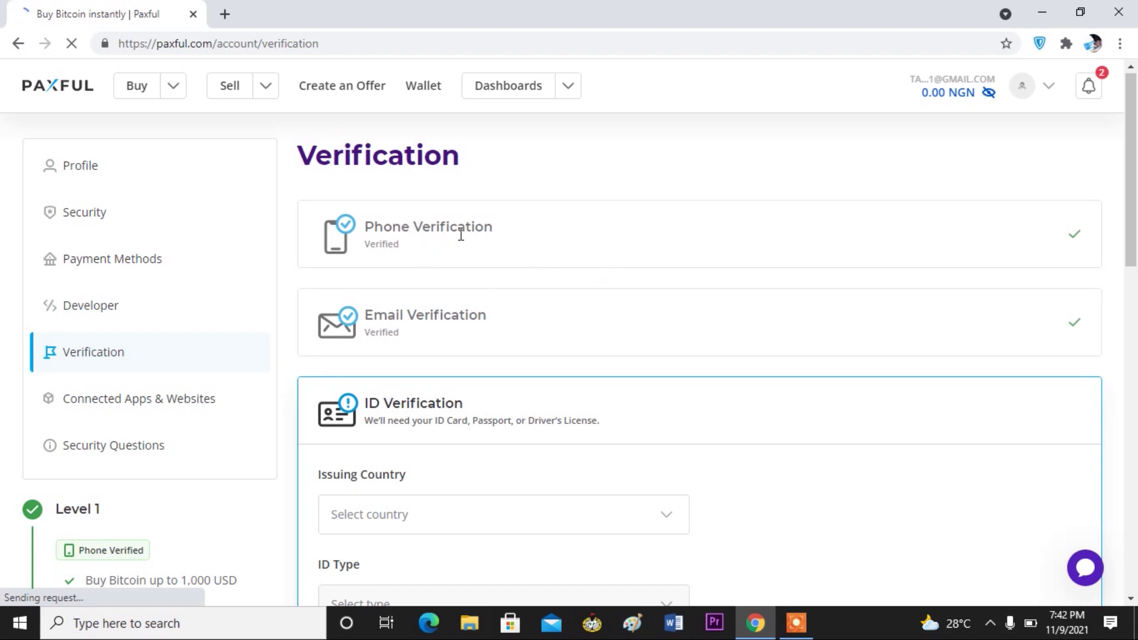
pyautogui.scroll(-1, 463, 258)
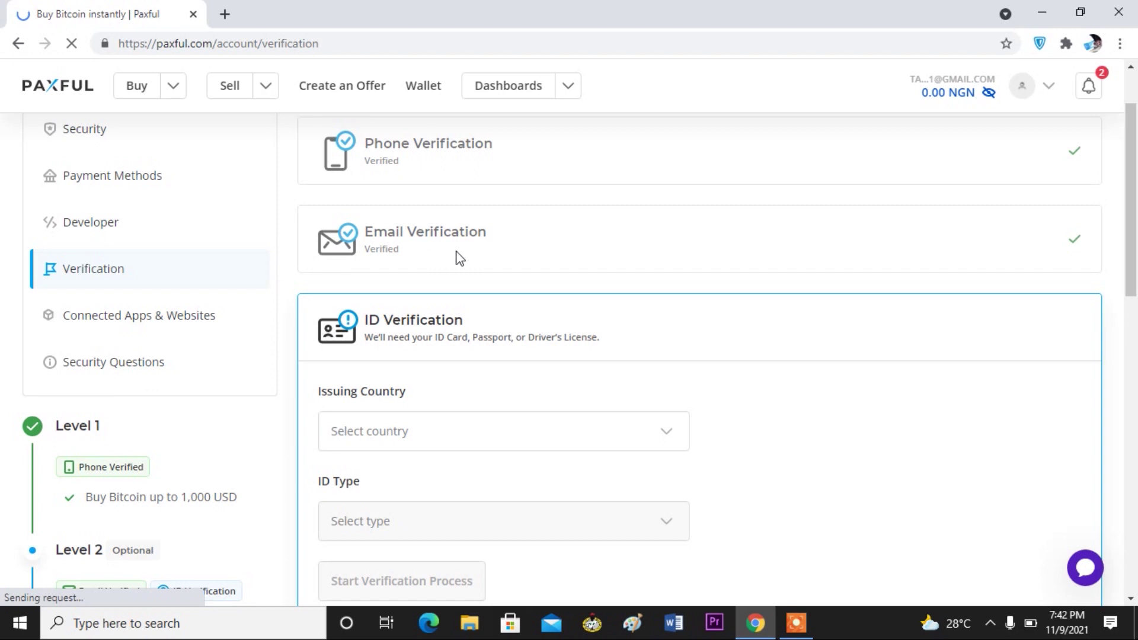
pyautogui.scroll(-1, 450, 363)
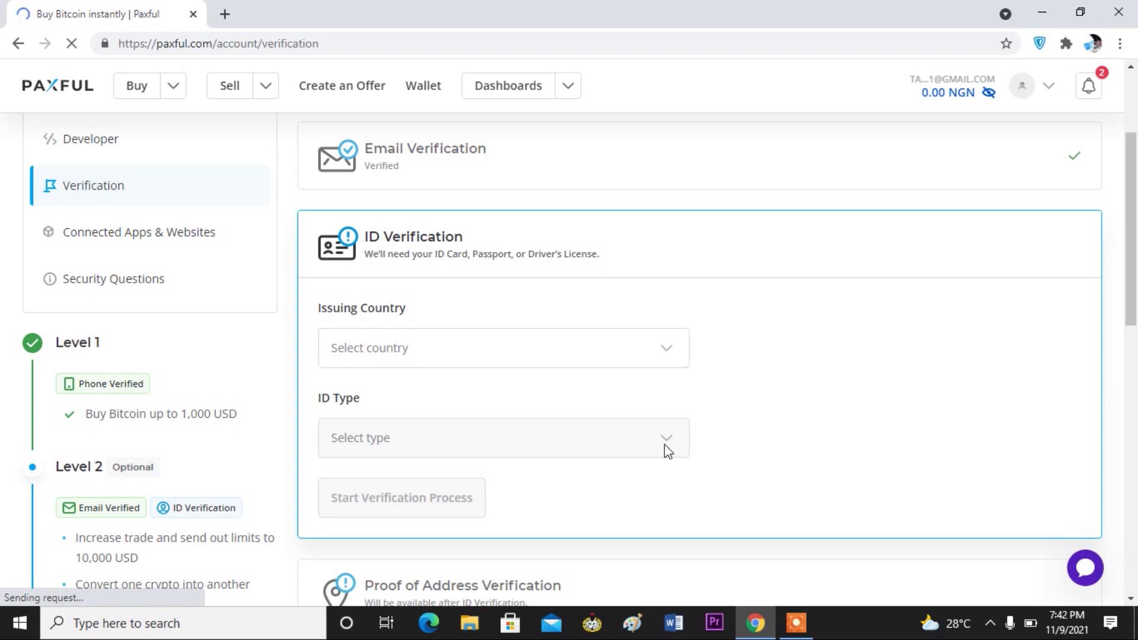
# Search 'niger' and set the issuing country to Nigeria.
pyautogui.click(663, 352)
pyautogui.write('d')
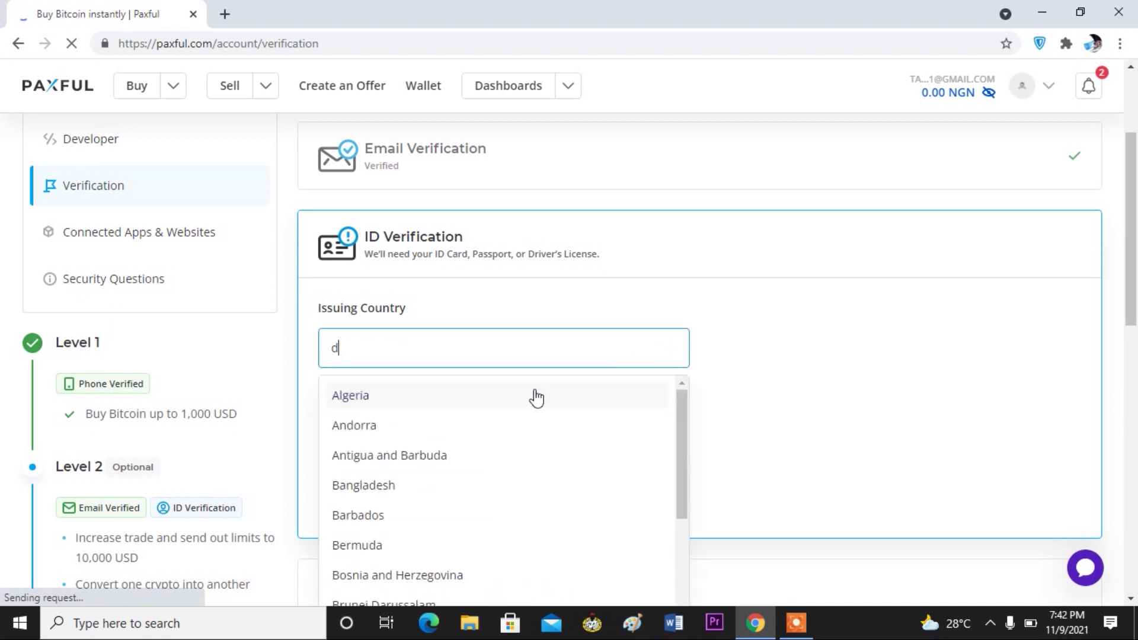
pyautogui.press('BackSpace')
pyautogui.write('n')
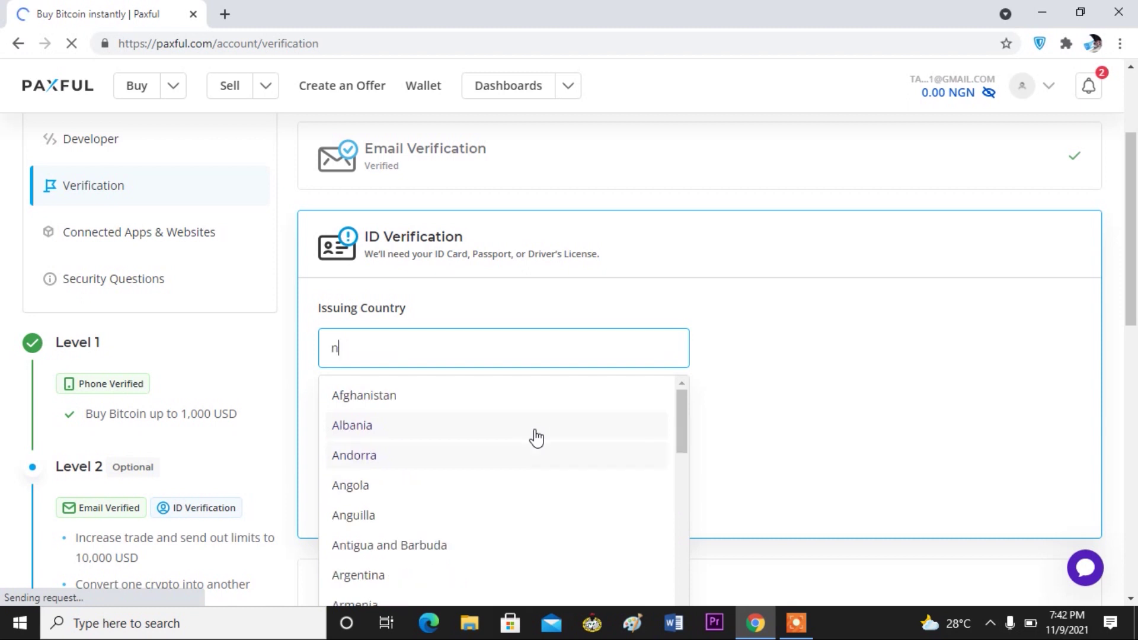
pyautogui.write('i')
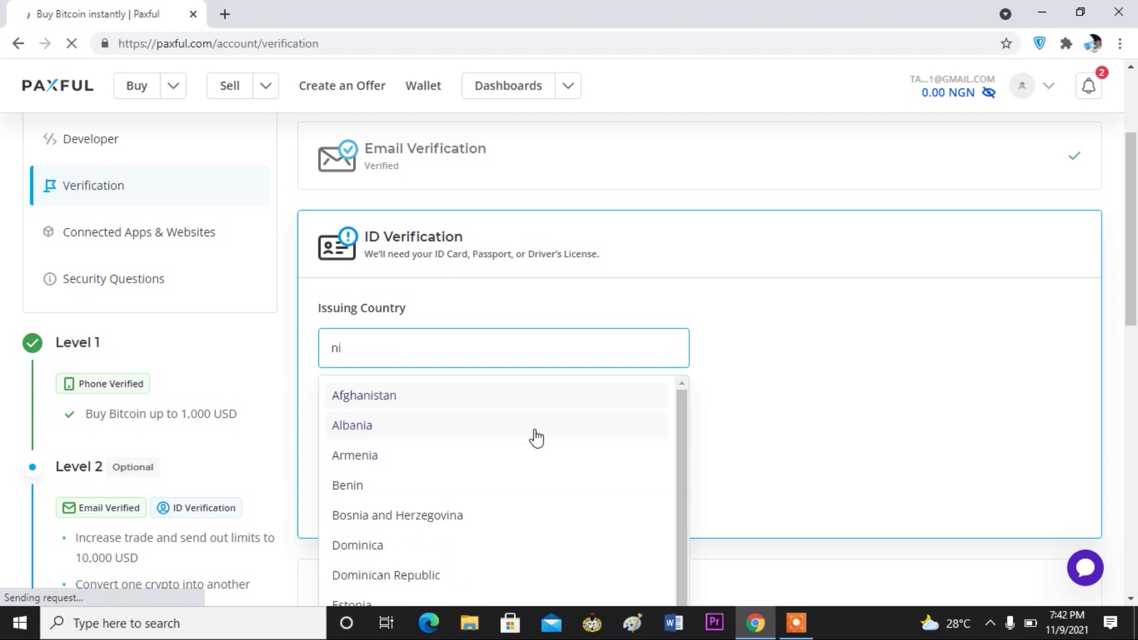
pyautogui.press('BackSpace')
pyautogui.write('iger')
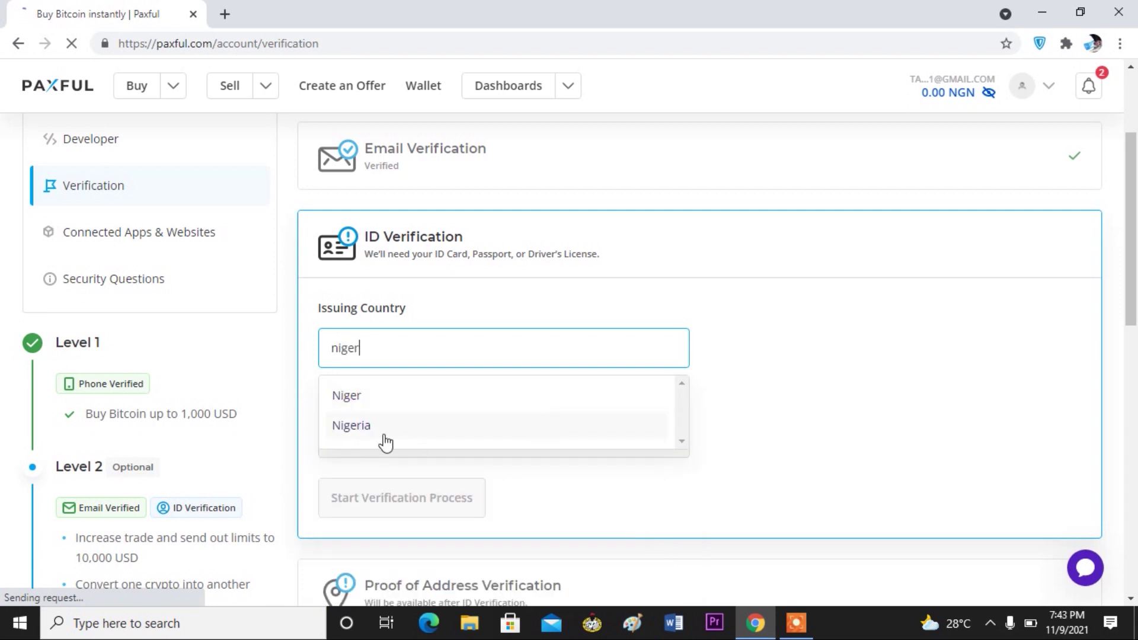
pyautogui.click(379, 431)
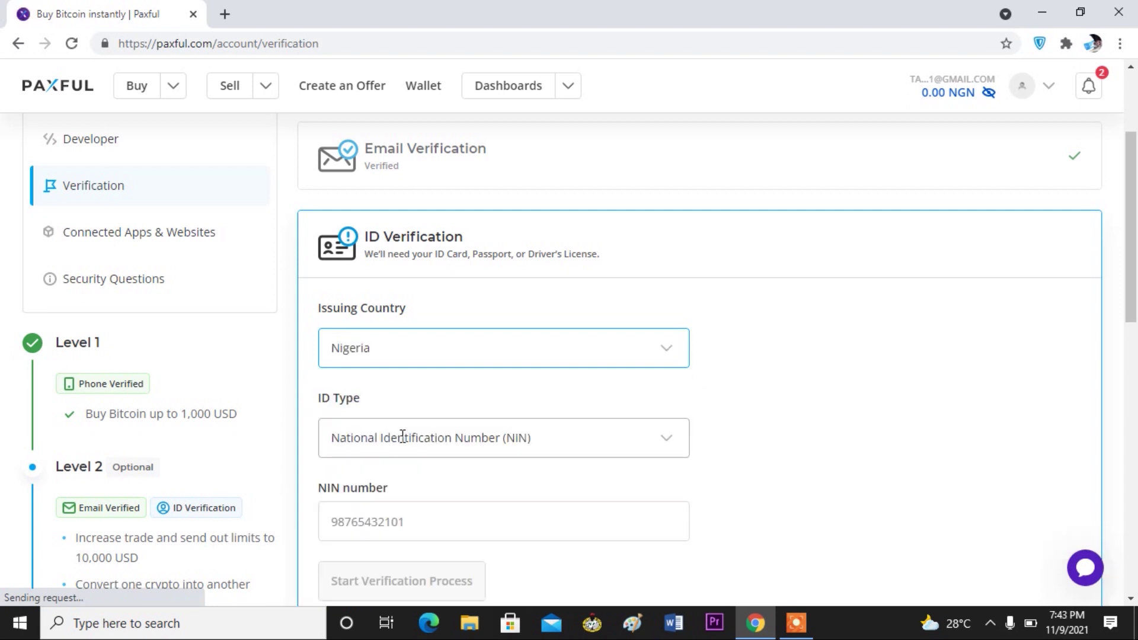
# Set the ID type to Passport and return to the top of the form.
pyautogui.click(520, 439)
pyautogui.scroll(-3, 553, 458)
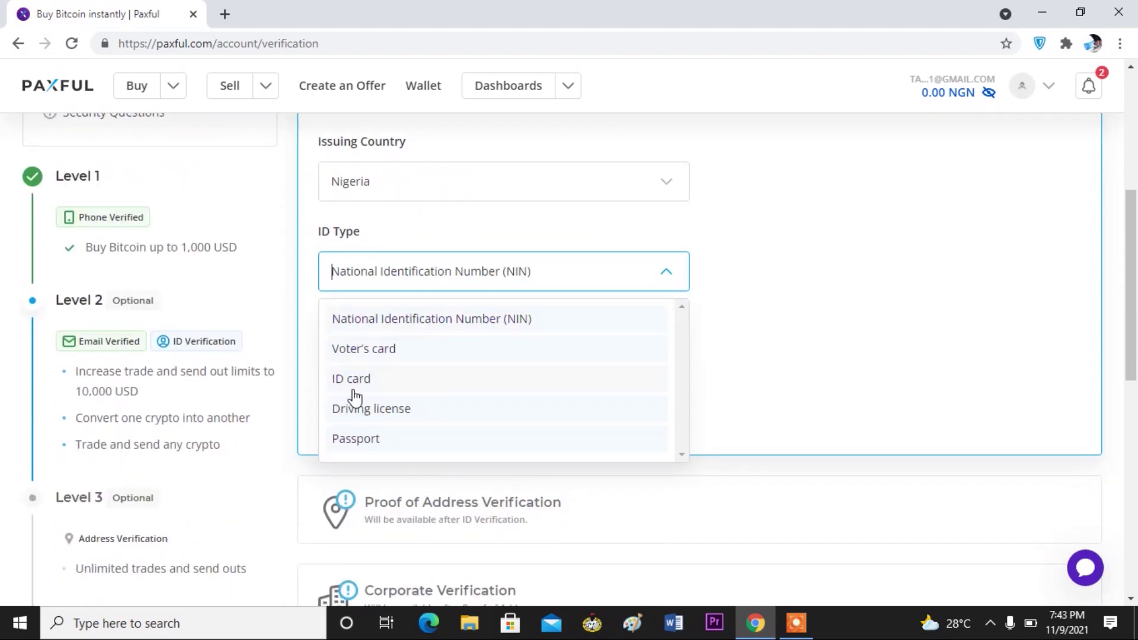
pyautogui.click(382, 443)
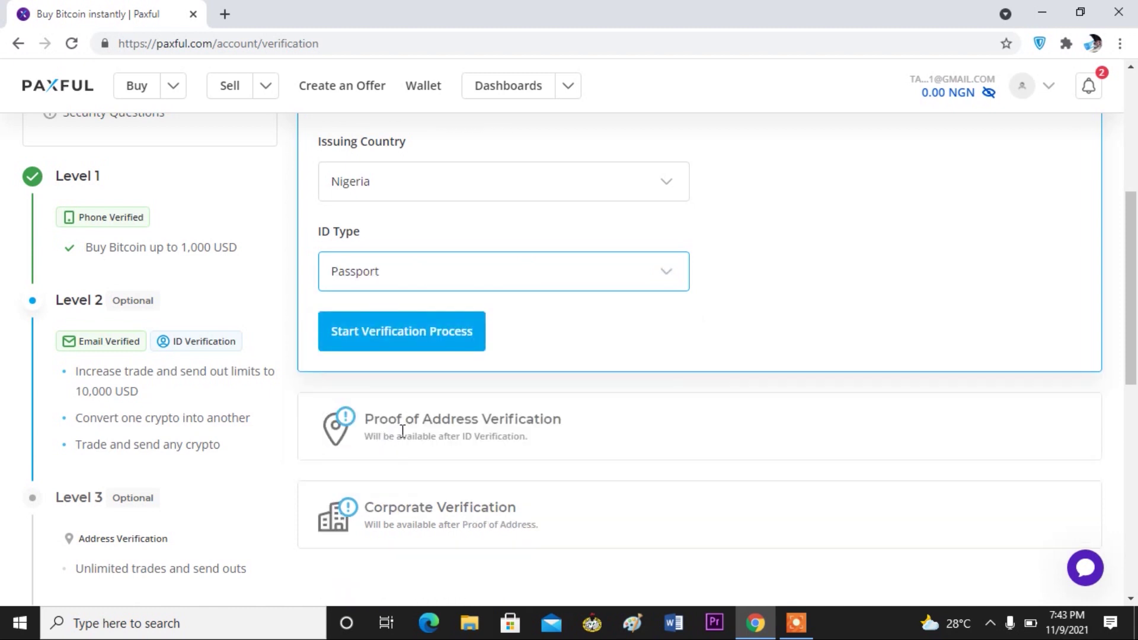
pyautogui.scroll(-1, 441, 422)
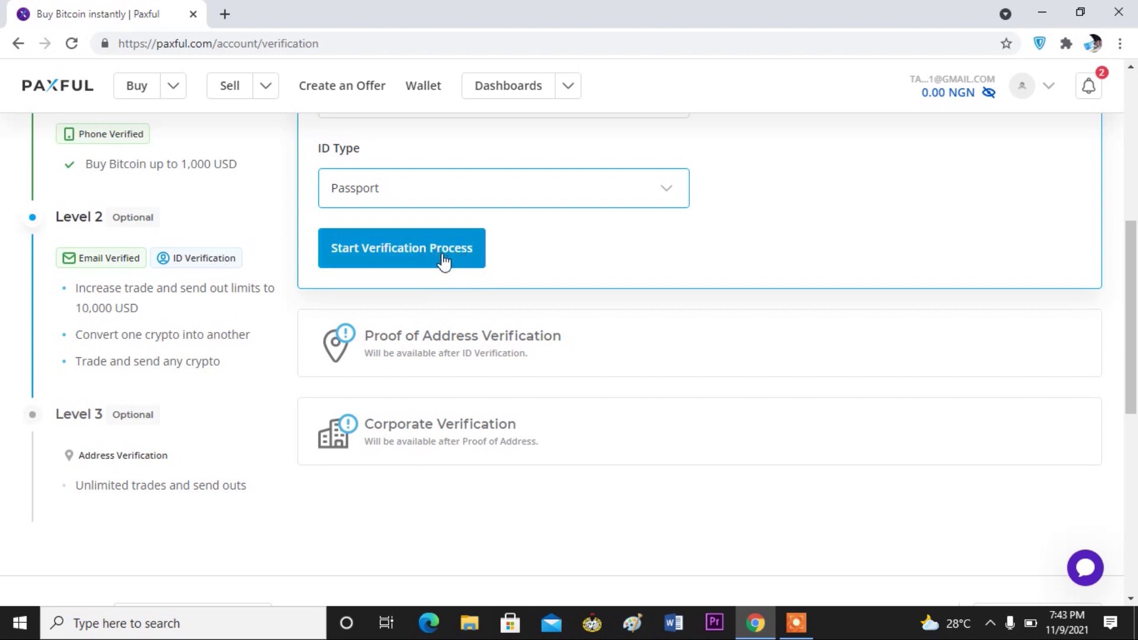
pyautogui.scroll(5, 443, 261)
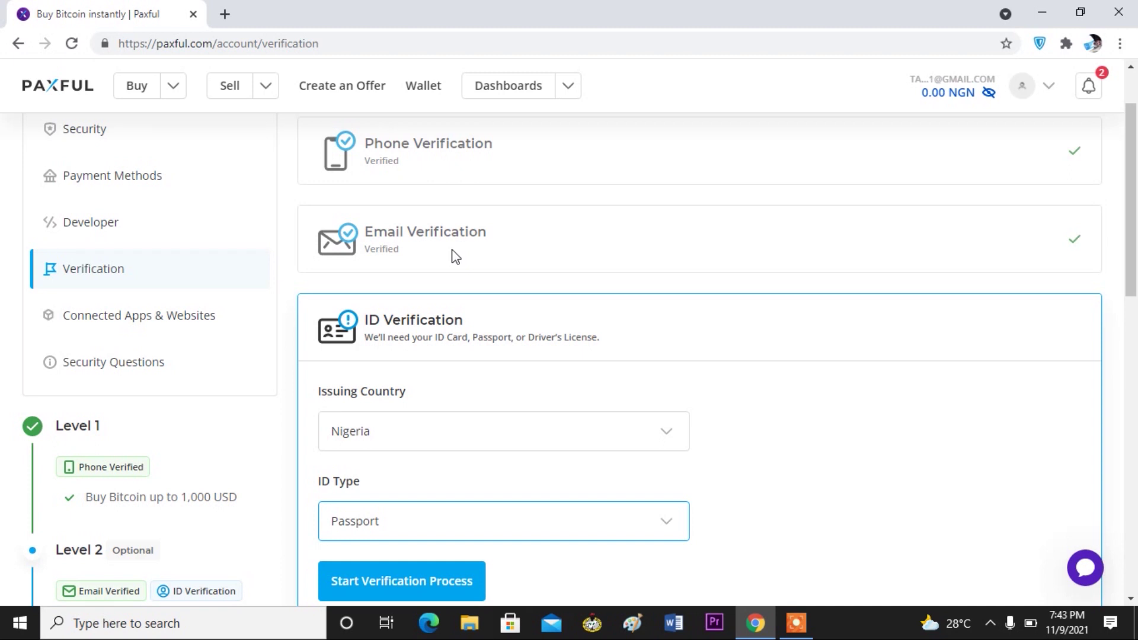
pyautogui.scroll(2, 451, 254)
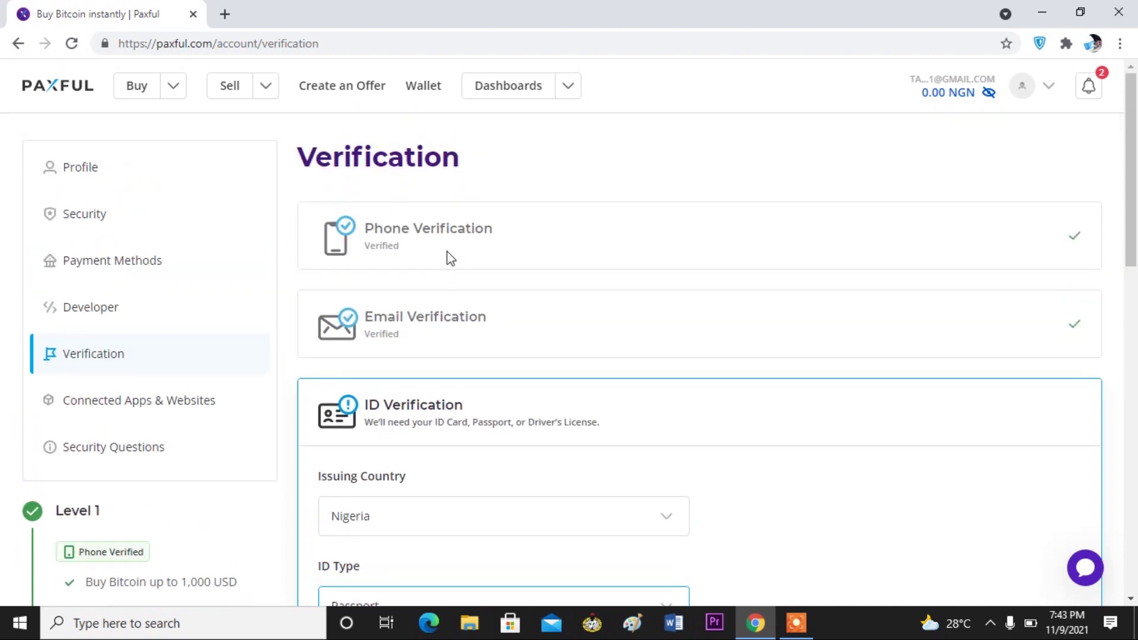
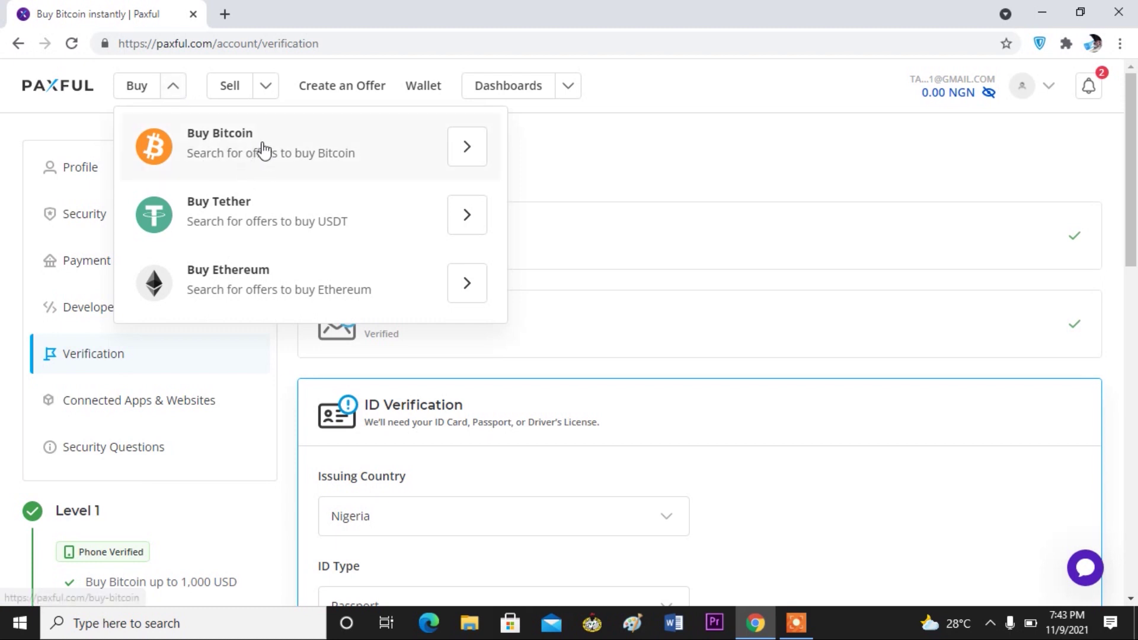
# Go to Buy Bitcoin and open the full 403-option payment method list.
pyautogui.click(368, 146)
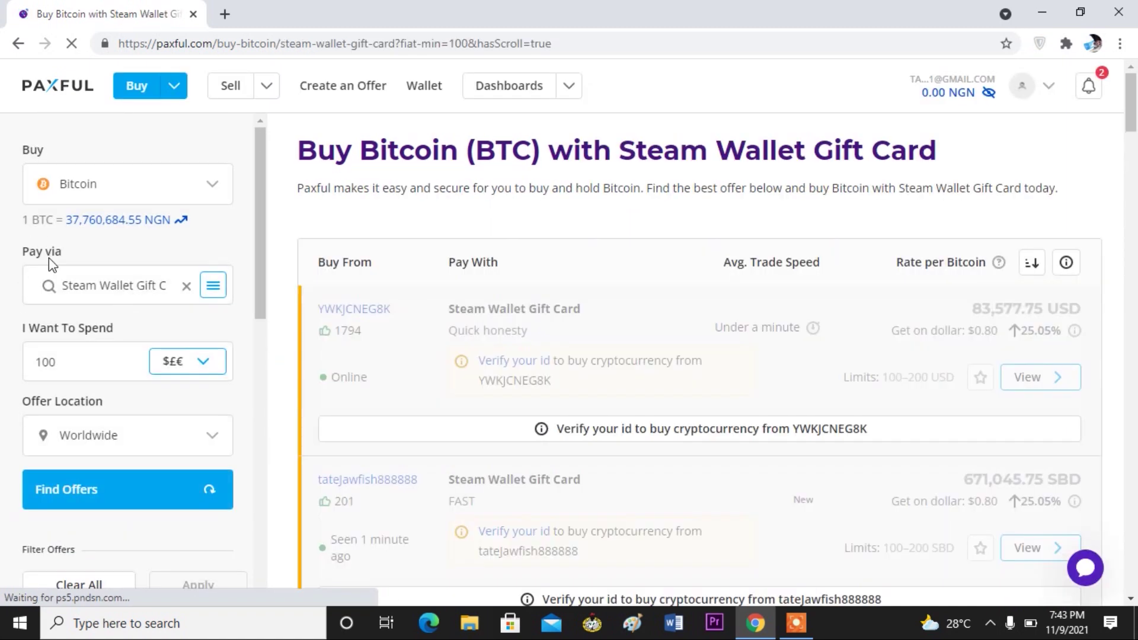
pyautogui.click(209, 292)
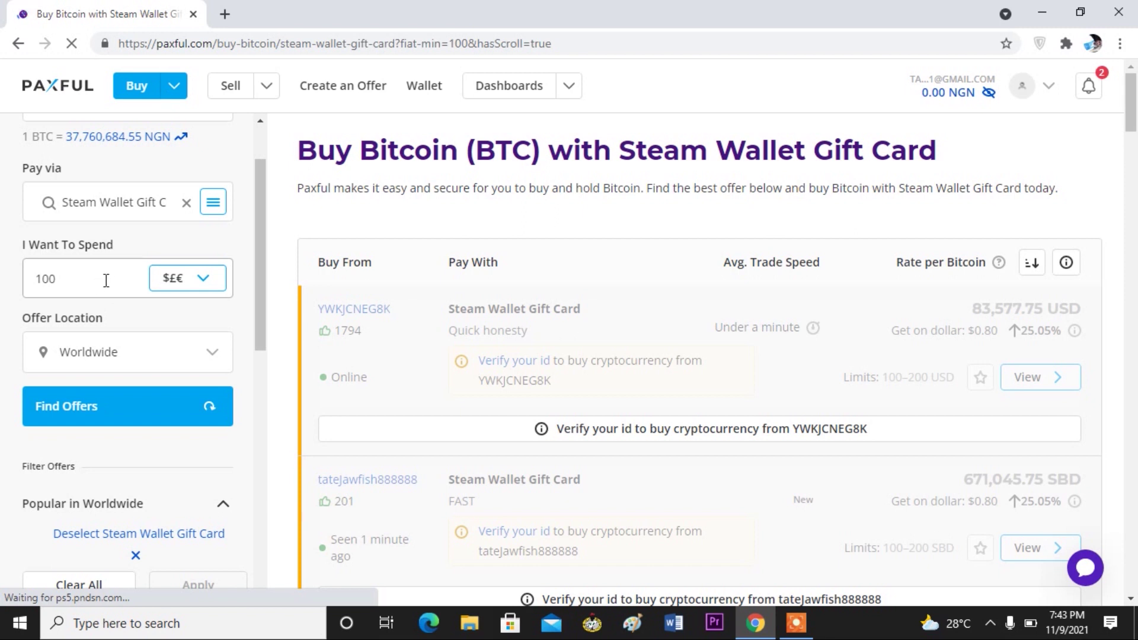
pyautogui.click(228, 215)
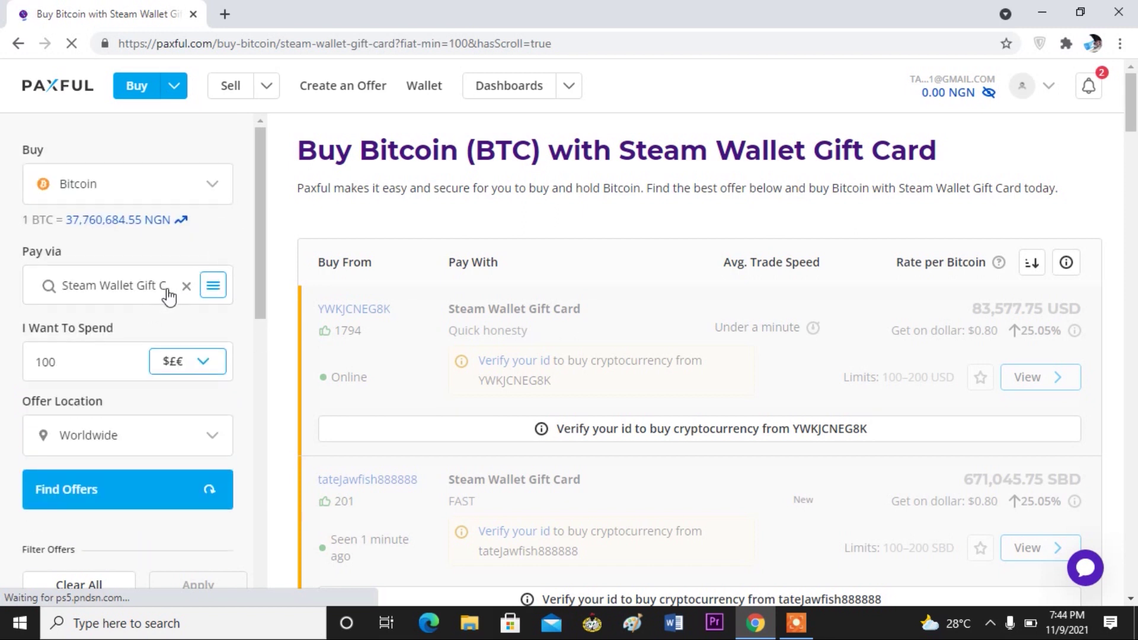
pyautogui.click(210, 289)
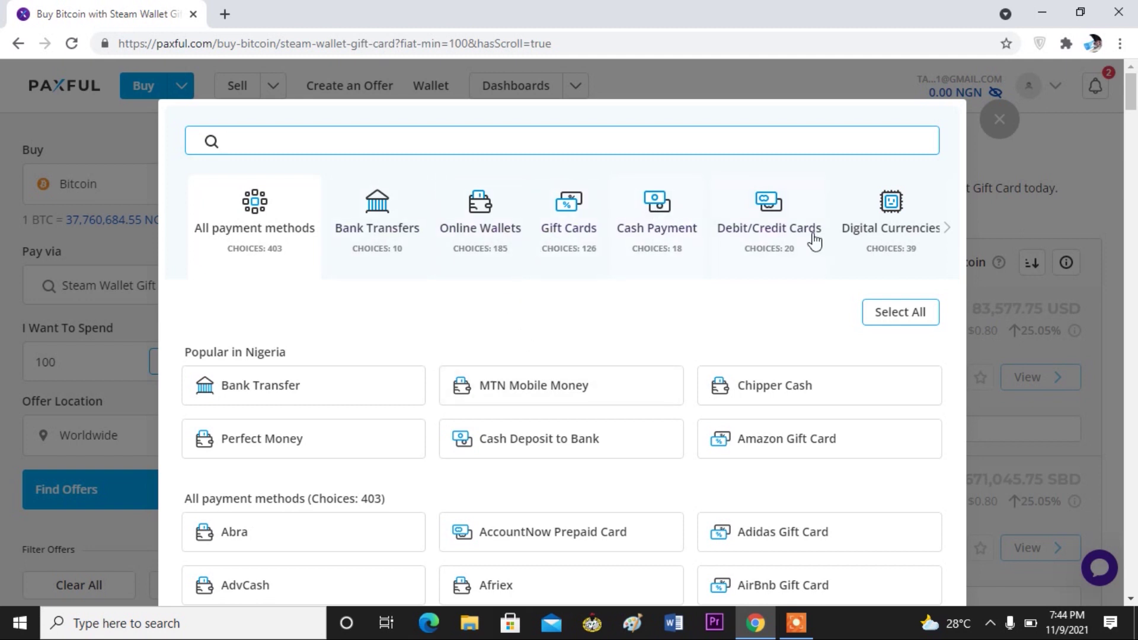
# Pick ANY Credit/Debit Card from the Debit/Credit Cards category as the payment method.
pyautogui.click(768, 224)
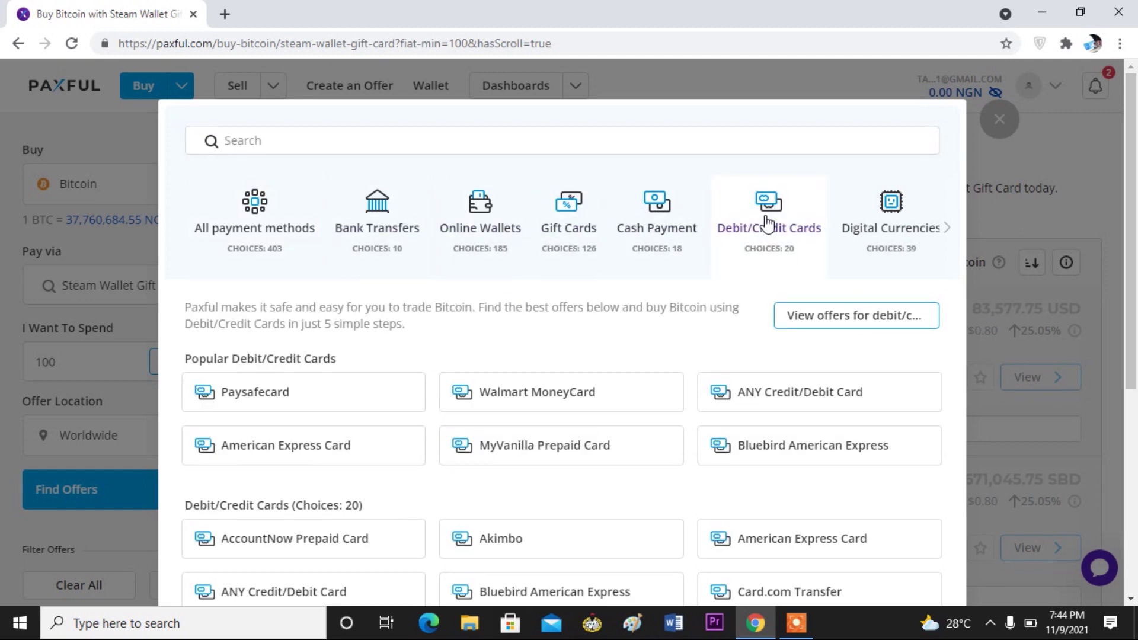
pyautogui.scroll(-1, 713, 378)
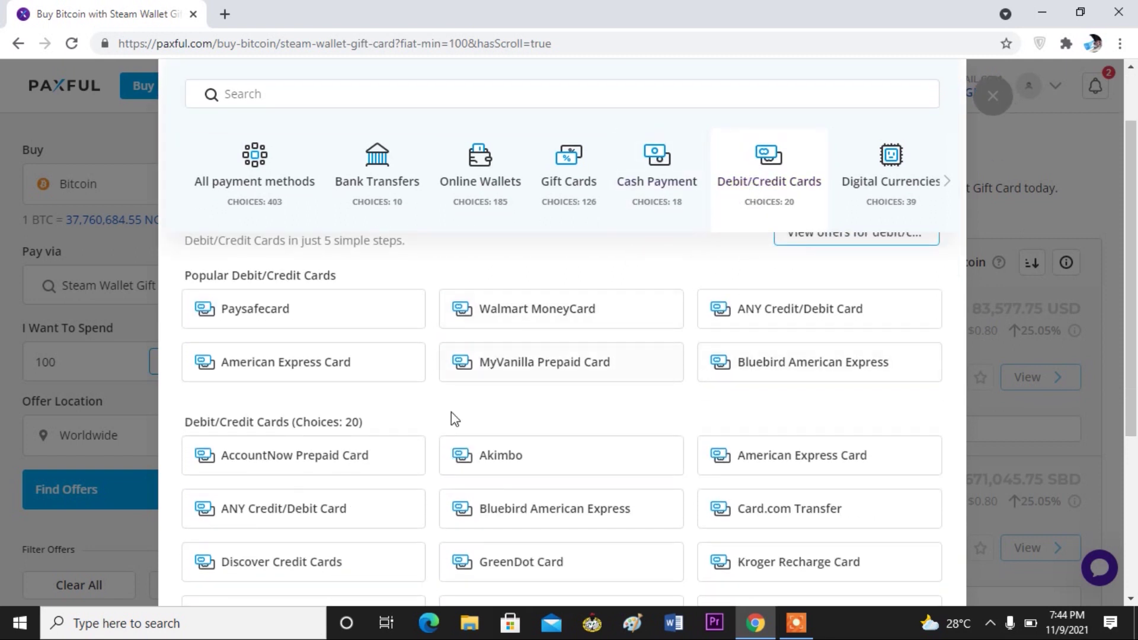
pyautogui.scroll(-1, 428, 450)
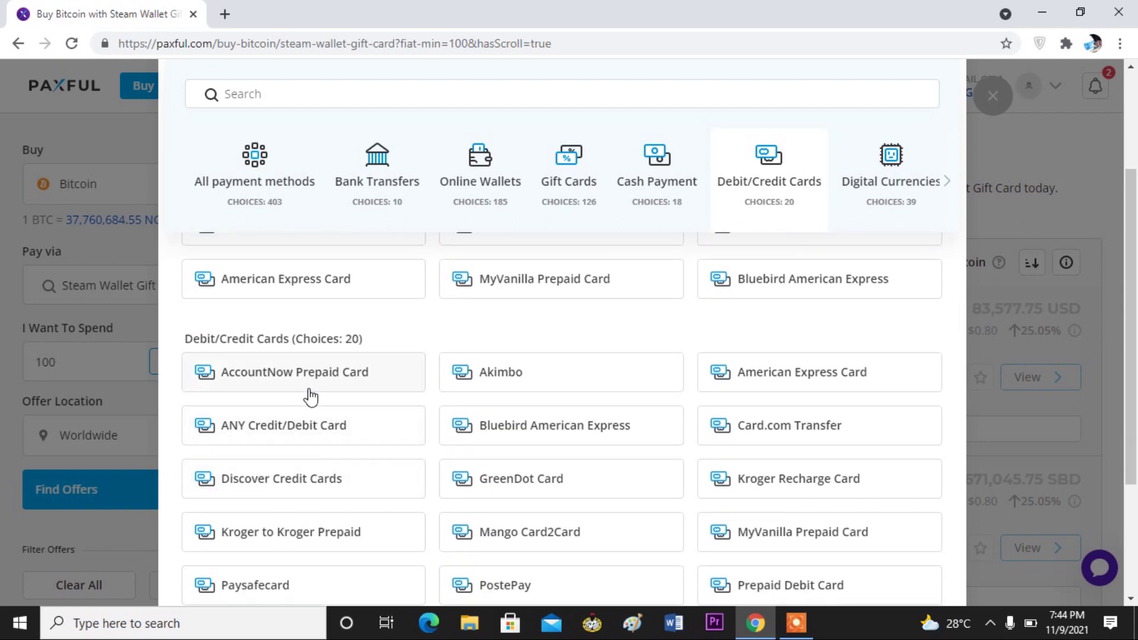
pyautogui.click(314, 426)
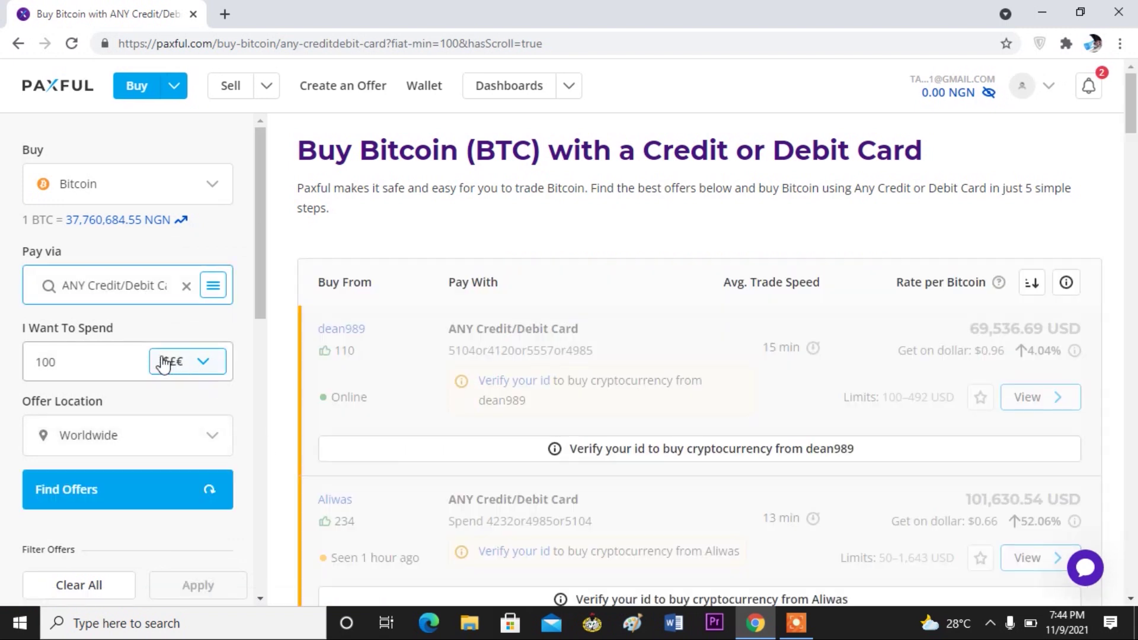
# Set the spend amount to 100 in US Dollar.
pyautogui.click(121, 368)
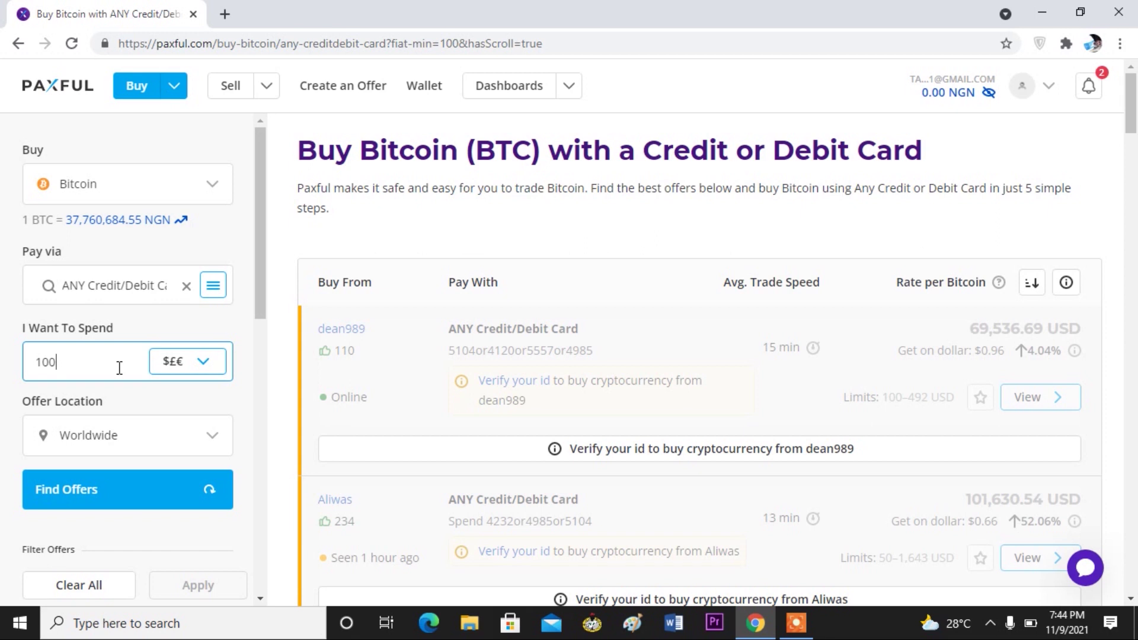
pyautogui.press('BackSpace')
pyautogui.write('1')
pyautogui.click(203, 374)
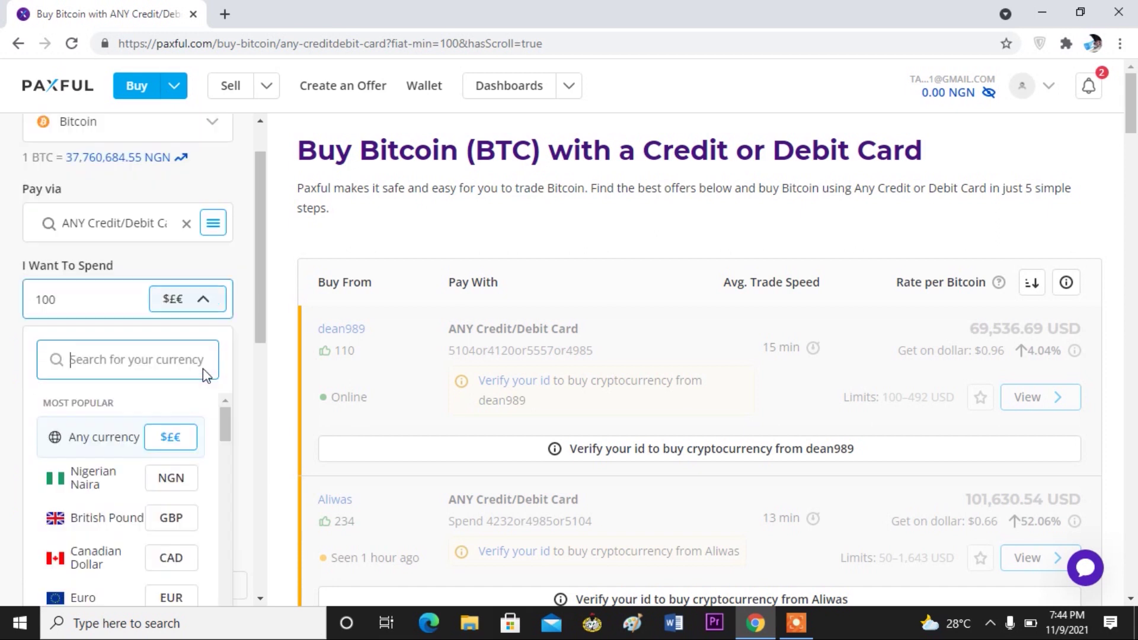
pyautogui.scroll(-4, 85, 560)
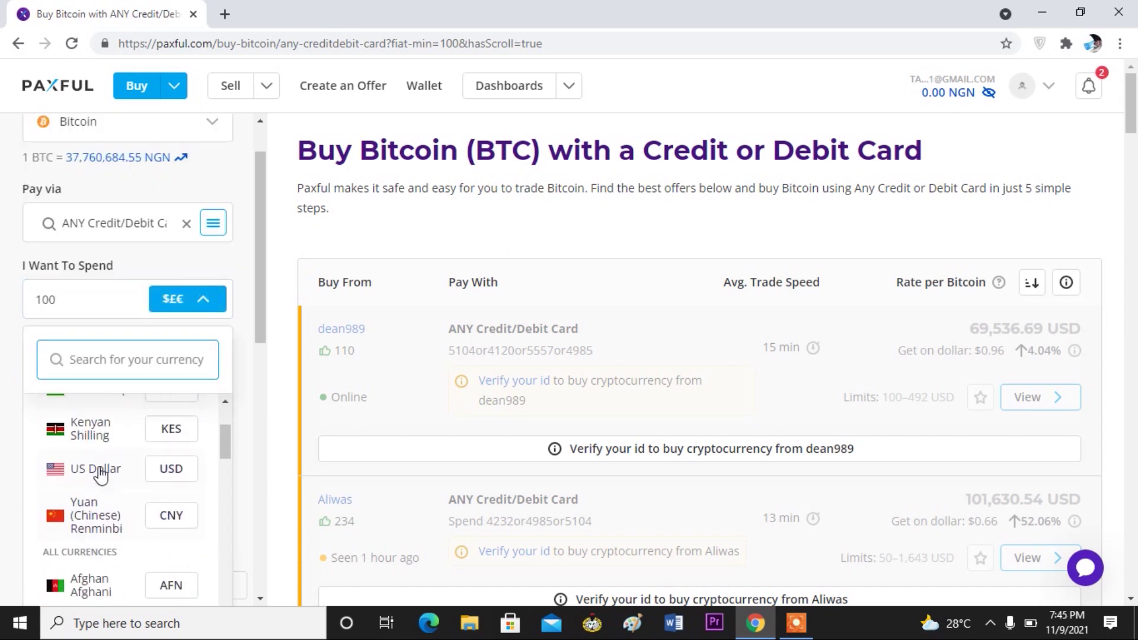
pyautogui.click(107, 471)
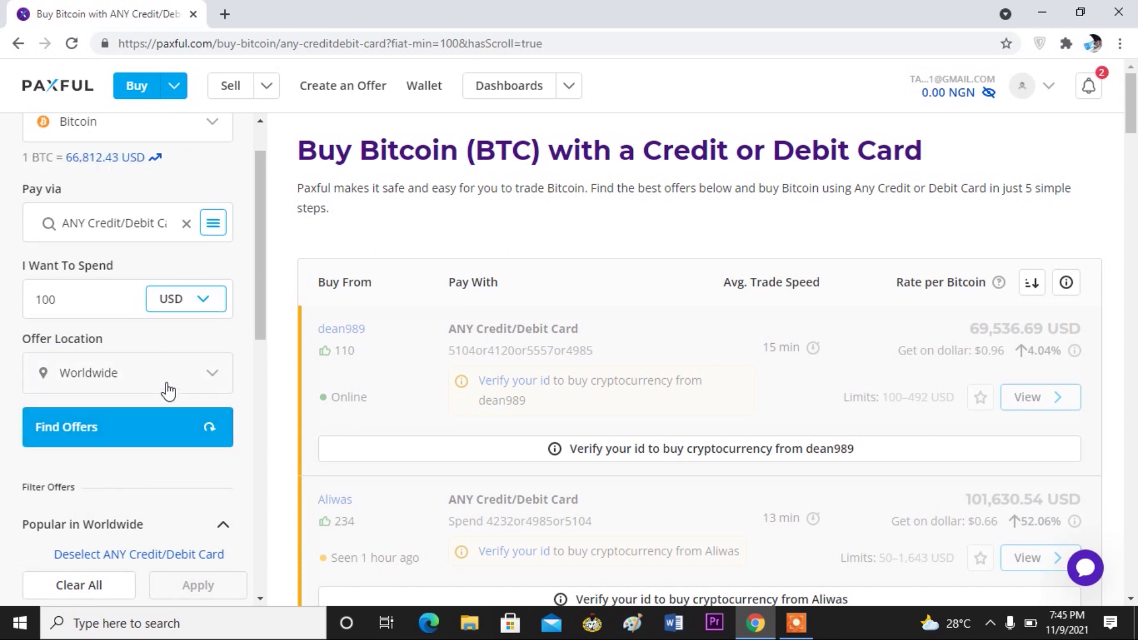
pyautogui.click(210, 382)
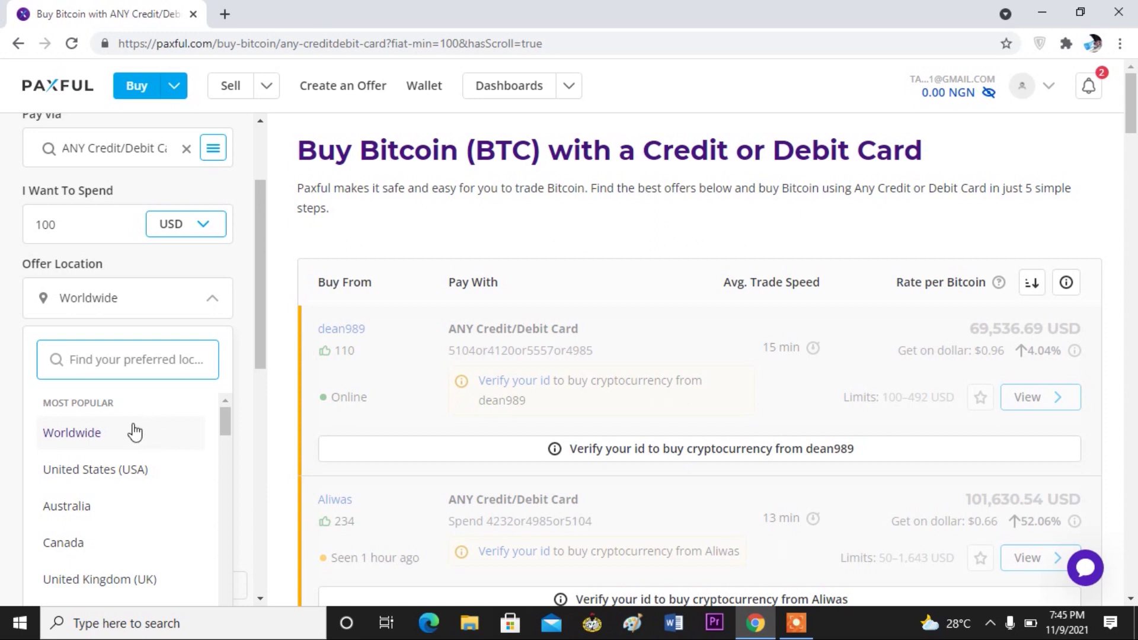
# Keep Worldwide as offer location and review the 100 USD card-paid Bitcoin offers.
pyautogui.click(131, 435)
pyautogui.scroll(-3, 132, 435)
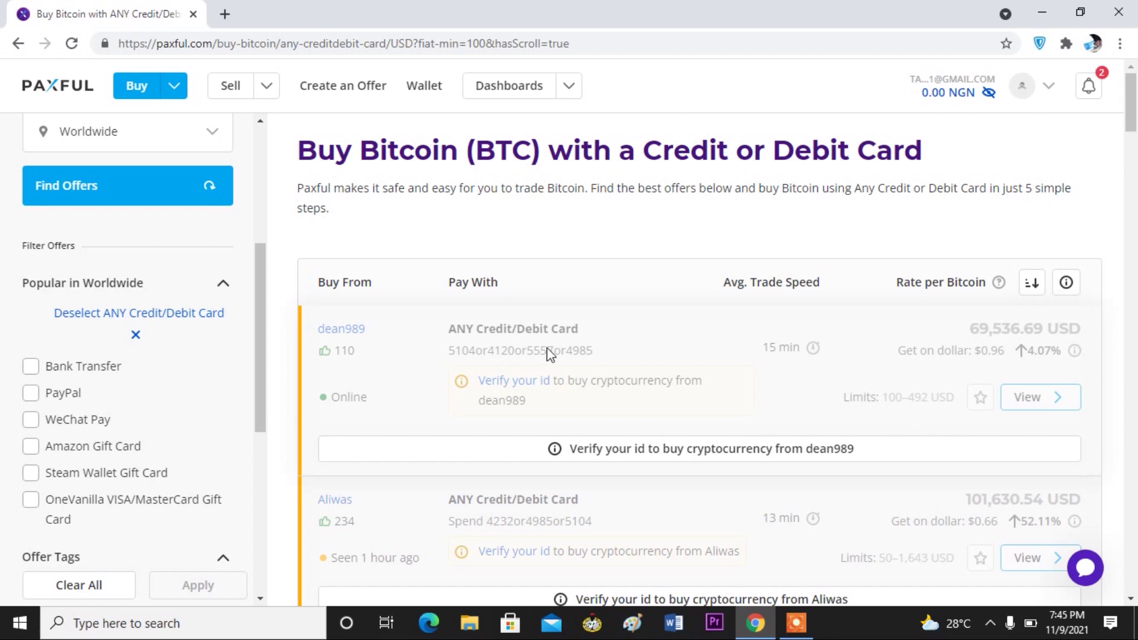
pyautogui.scroll(-9, 815, 285)
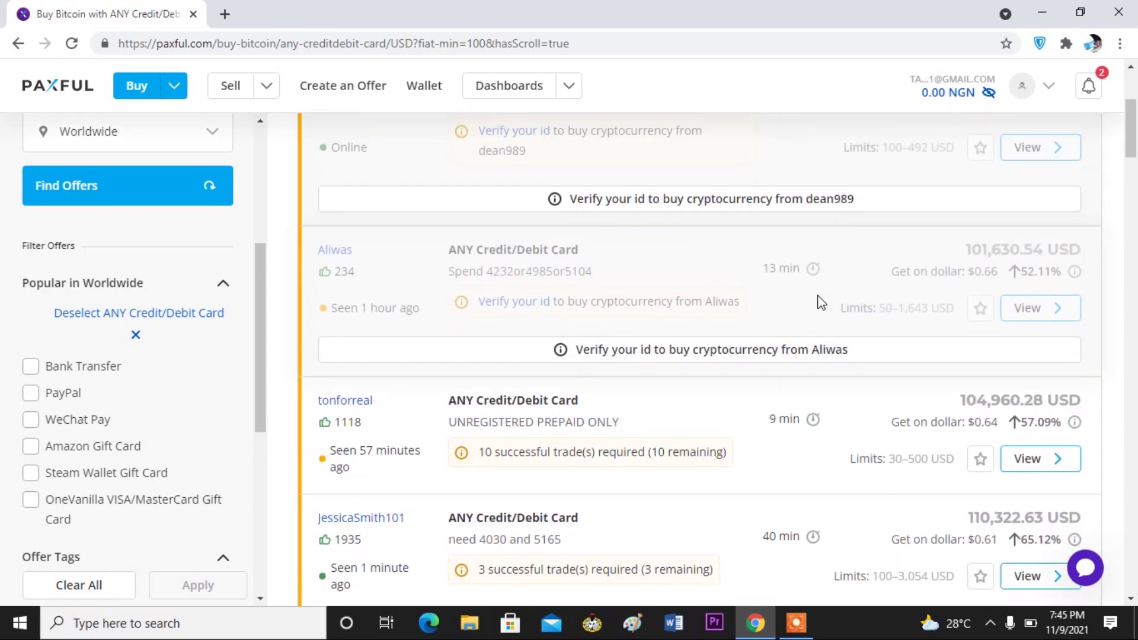
pyautogui.scroll(-2, 805, 303)
pyautogui.scroll(2, 805, 303)
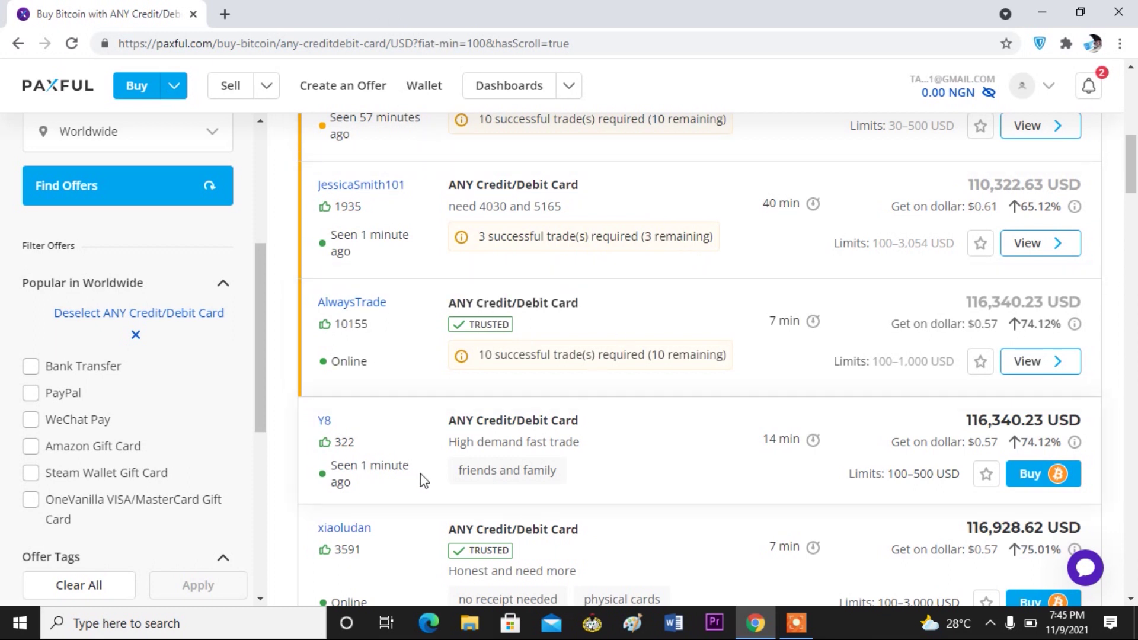
pyautogui.scroll(10, 444, 477)
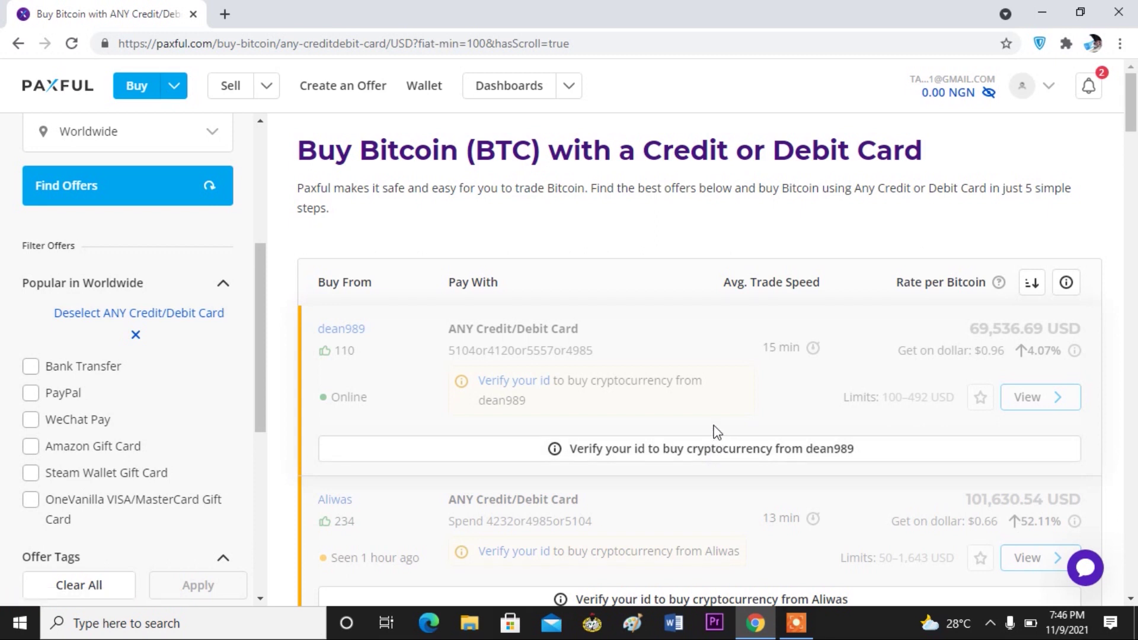
pyautogui.scroll(-3, 714, 433)
pyautogui.scroll(2, 709, 326)
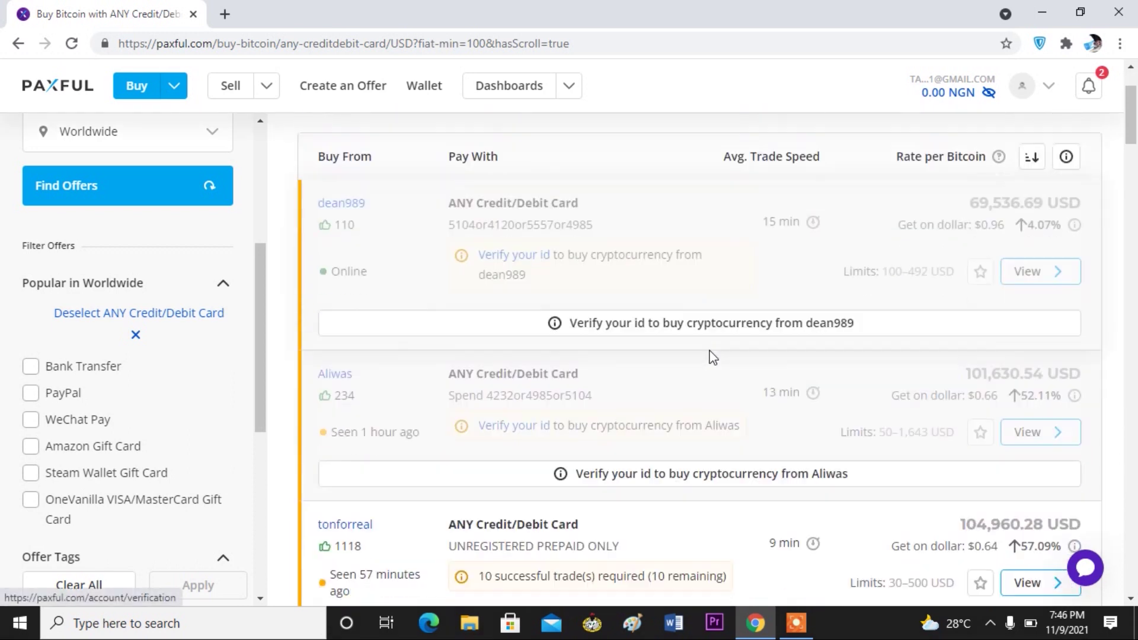
pyautogui.scroll(-1, 681, 432)
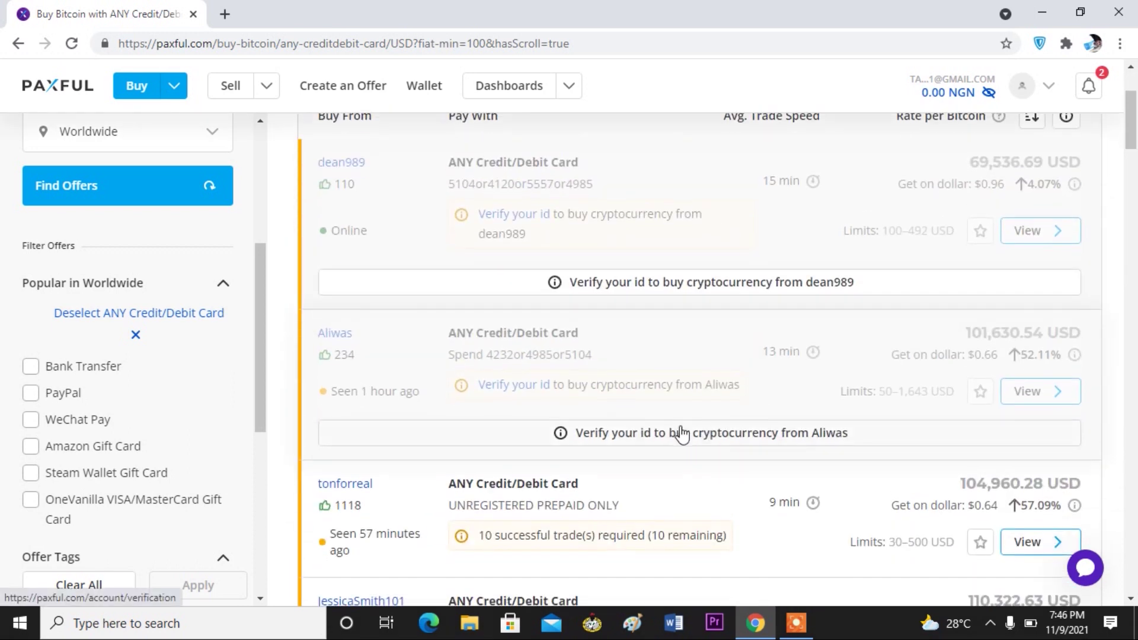
pyautogui.scroll(-2, 686, 450)
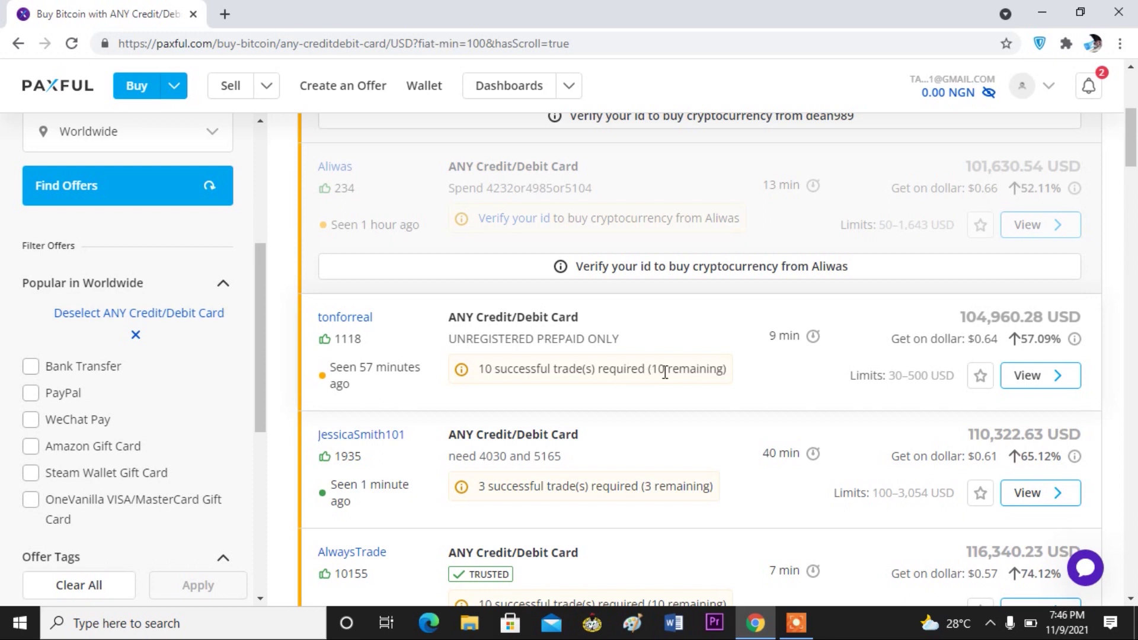
pyautogui.scroll(-3, 569, 355)
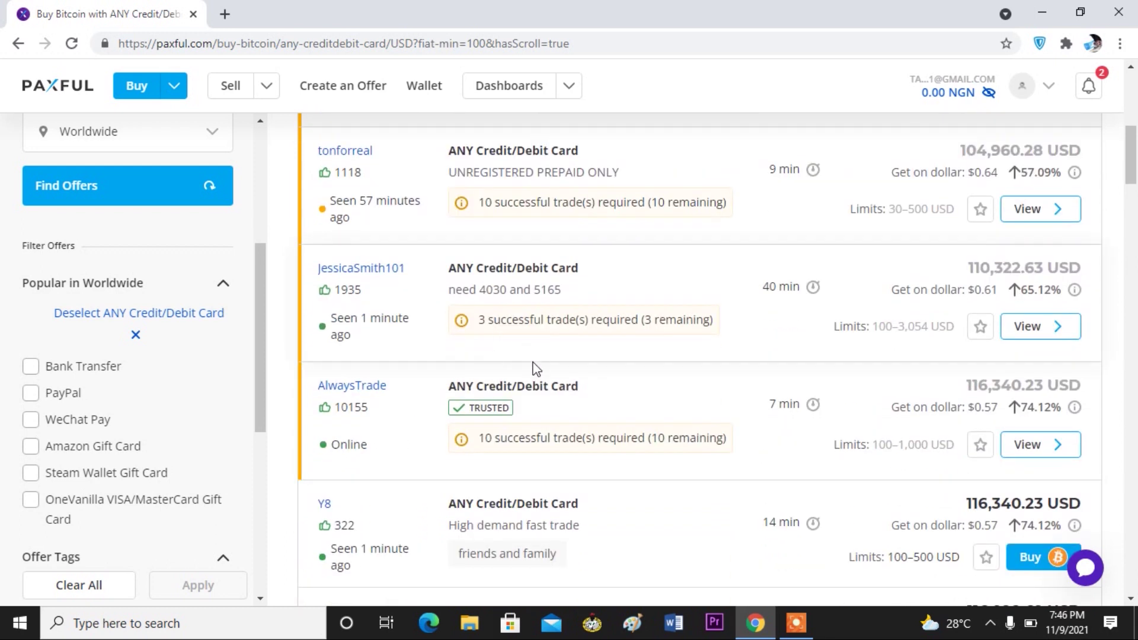
pyautogui.scroll(-3, 556, 438)
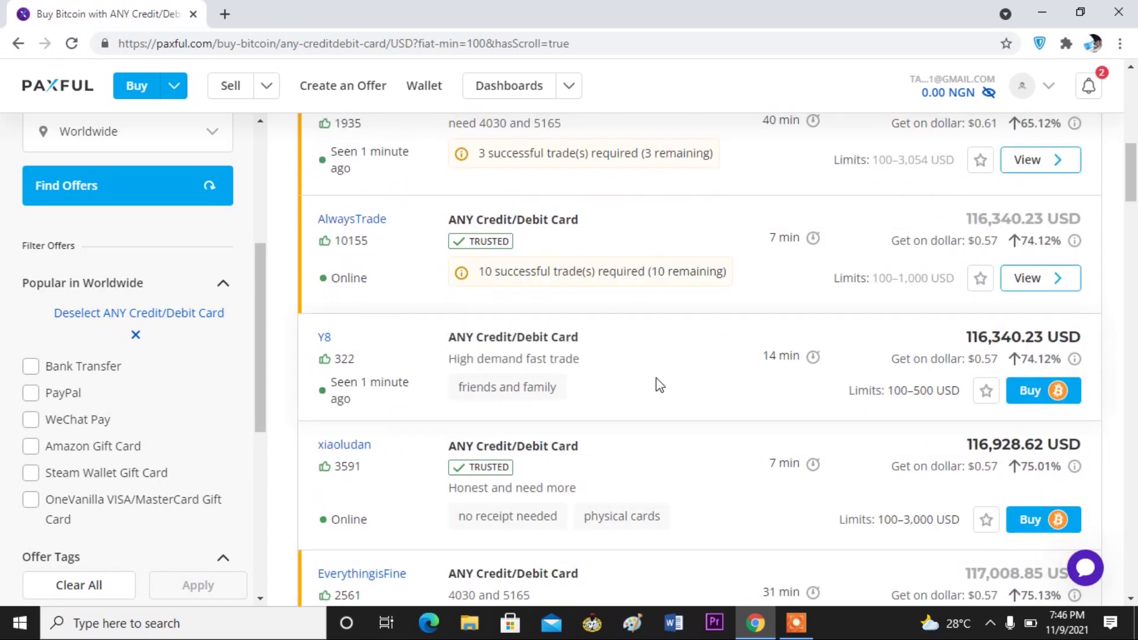
pyautogui.moveTo(539, 386)
pyautogui.scroll(10, 562, 272)
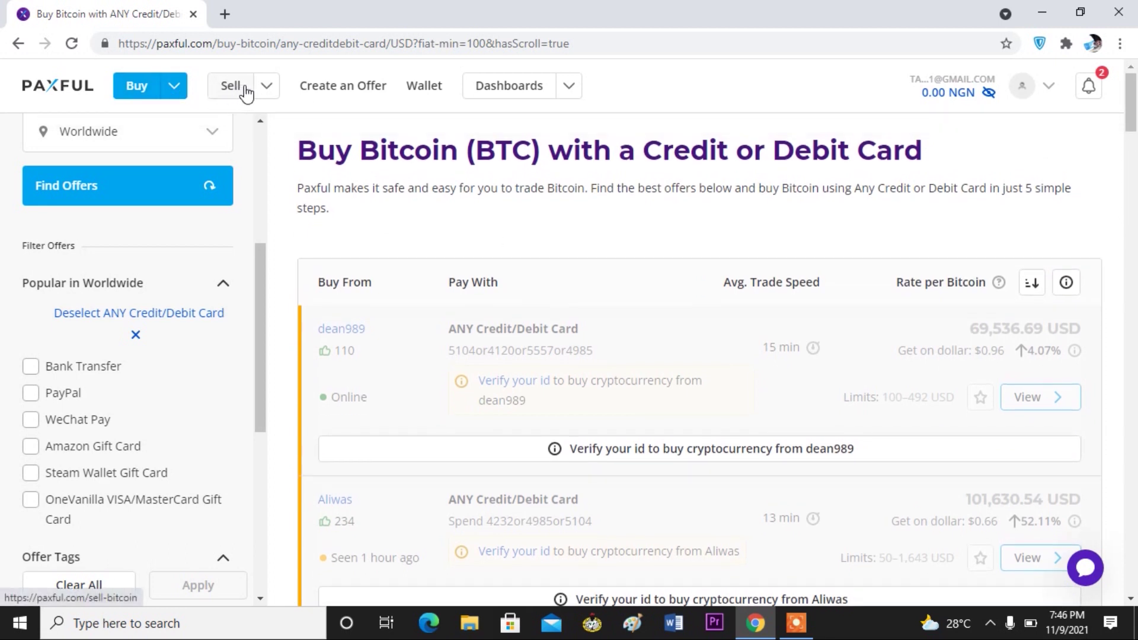
# Switch to the Sell Ethereum page and select the I Want To Get amount field.
pyautogui.click(265, 92)
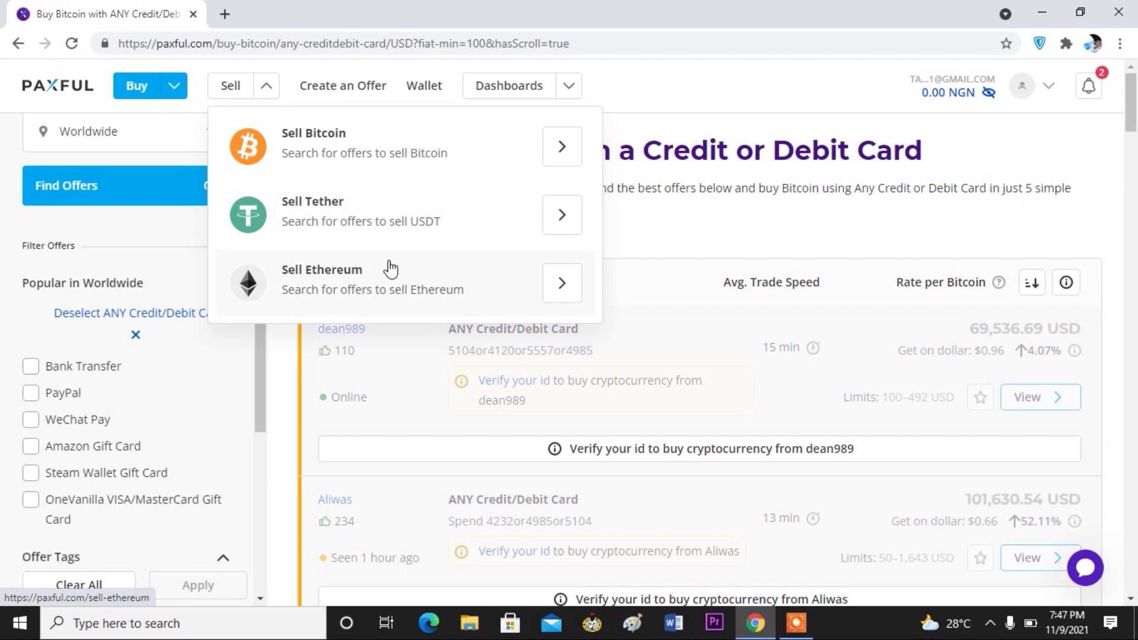
pyautogui.click(359, 274)
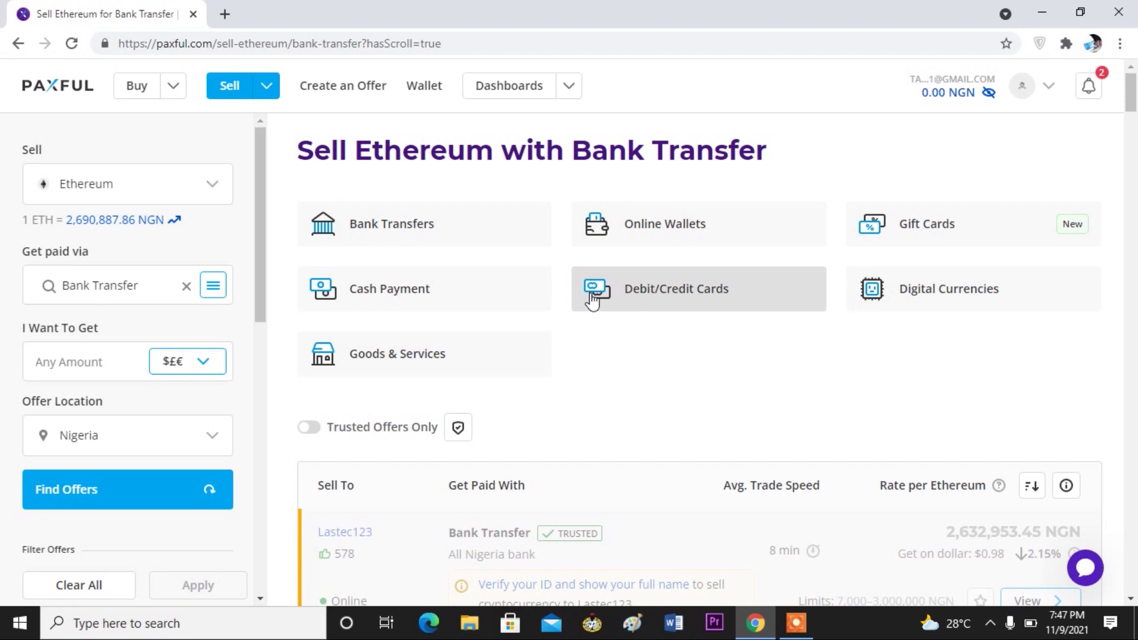
pyautogui.click(76, 363)
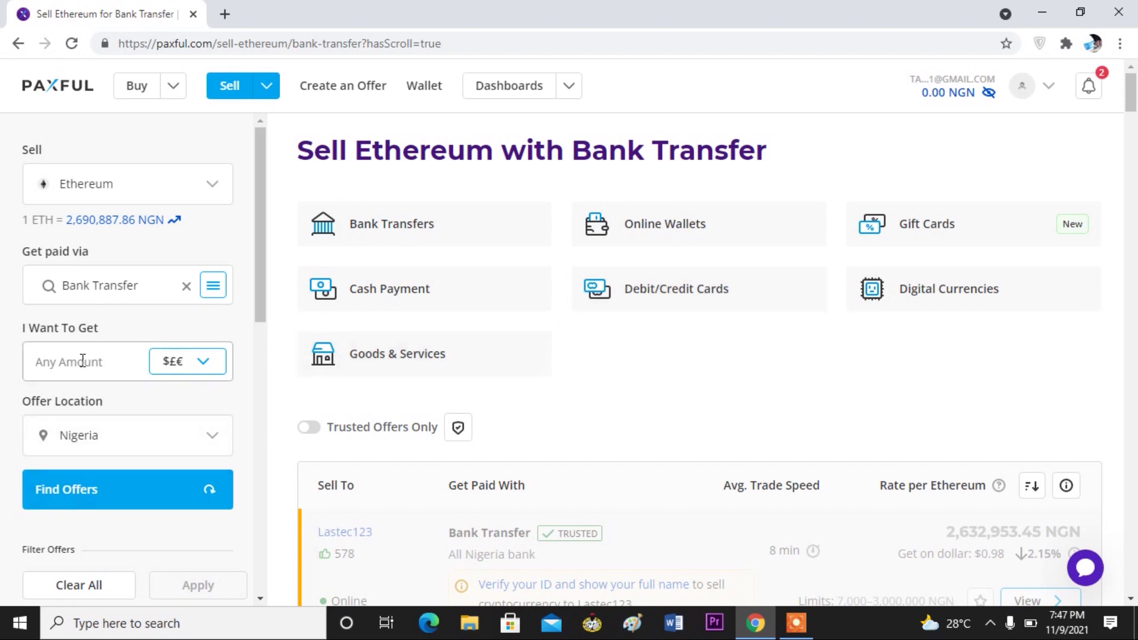